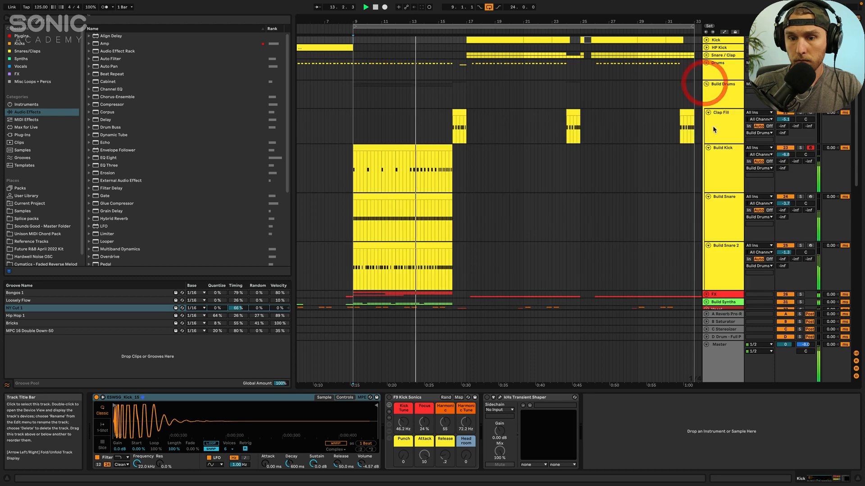
Step: Unfold the FX, Build Synths and Vocal groups and look over the clips on their tracks during playback
scroll(712, 126, "down", 3)
left_click(707, 198)
scroll(631, 189, "down", 5)
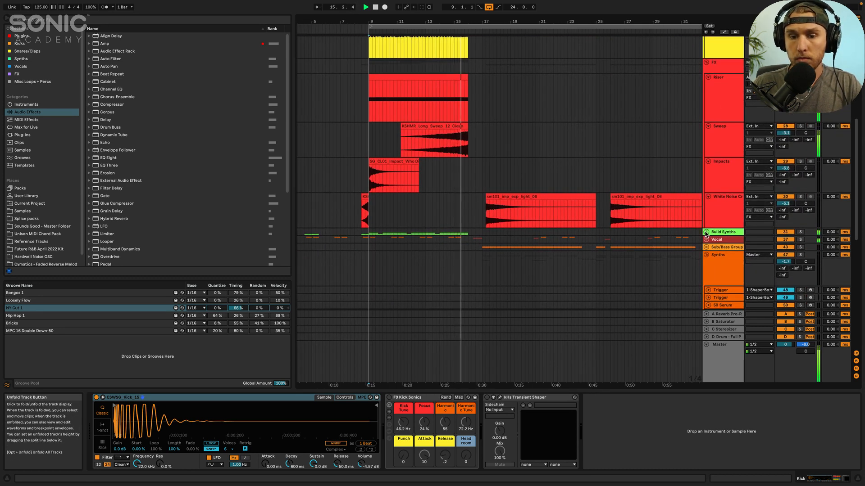
left_click(706, 232)
scroll(709, 221, "down", 4)
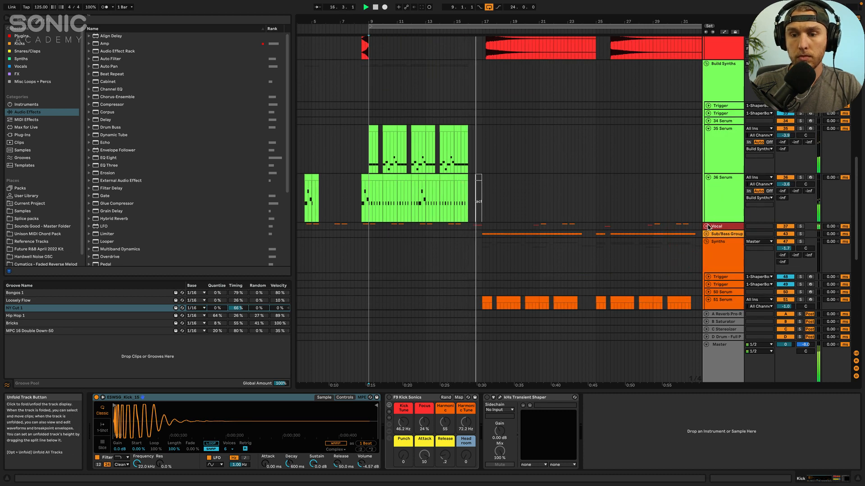
left_click(706, 226)
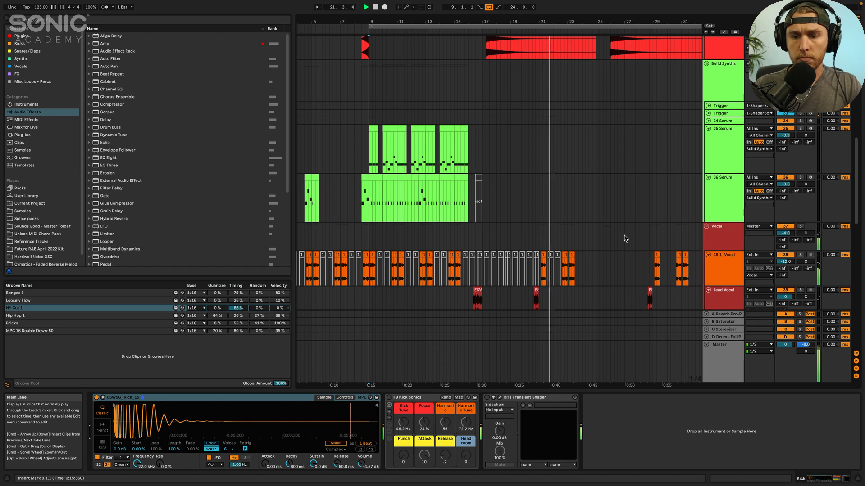
scroll(624, 239, "down", 5)
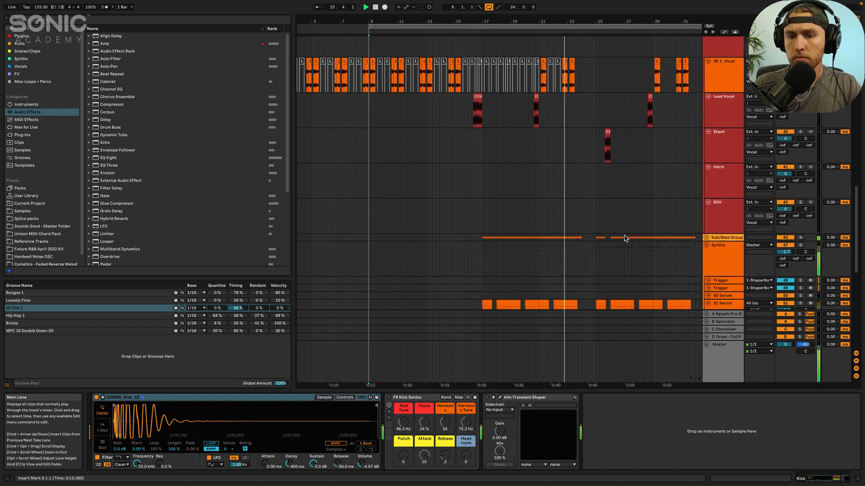
scroll(625, 238, "up", 2)
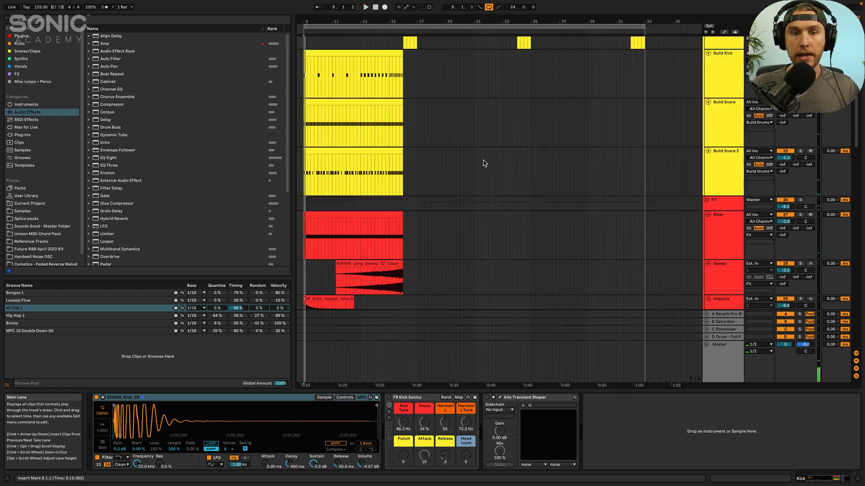
Step: Deactivate the Build Drums group, unfold the Drums group and play the build from bar 9 without the build drums
scroll(483, 164, "up", 3)
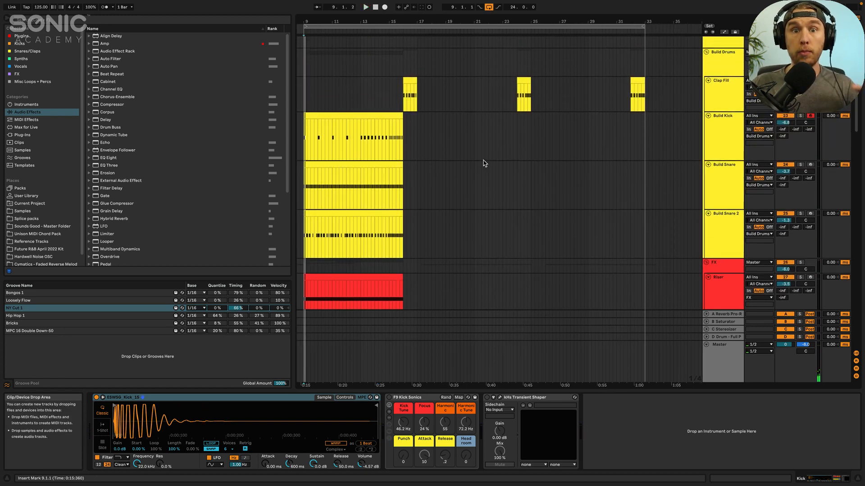
scroll(483, 163, "up", 2)
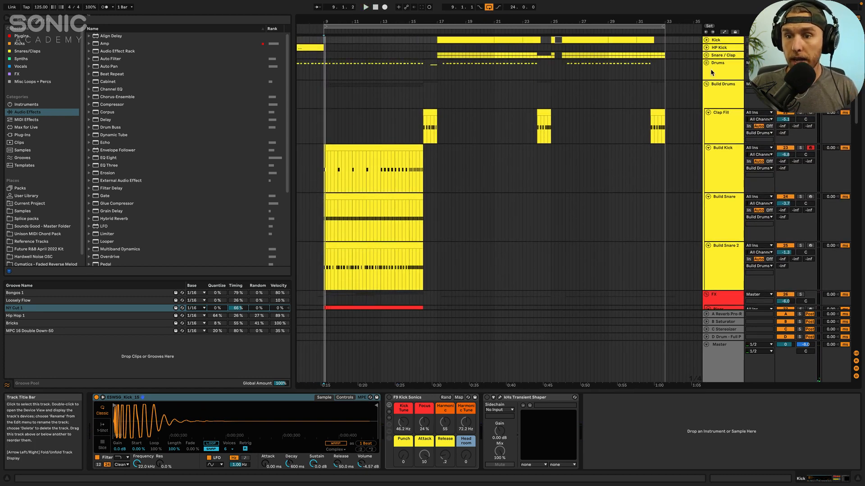
left_click(785, 84)
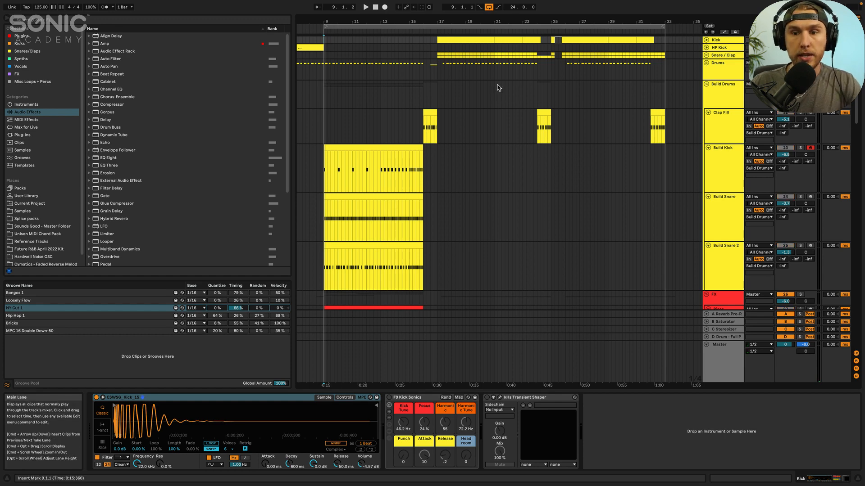
left_click(706, 63)
scroll(357, 200, "up", 3)
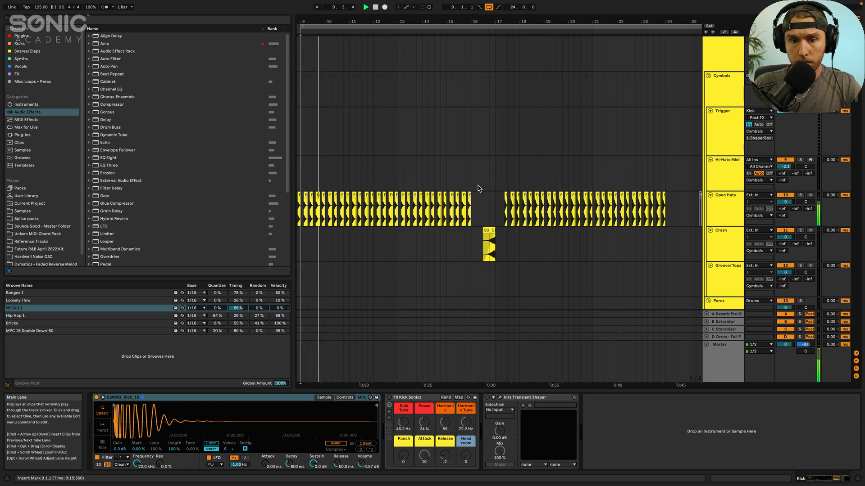
key("space")
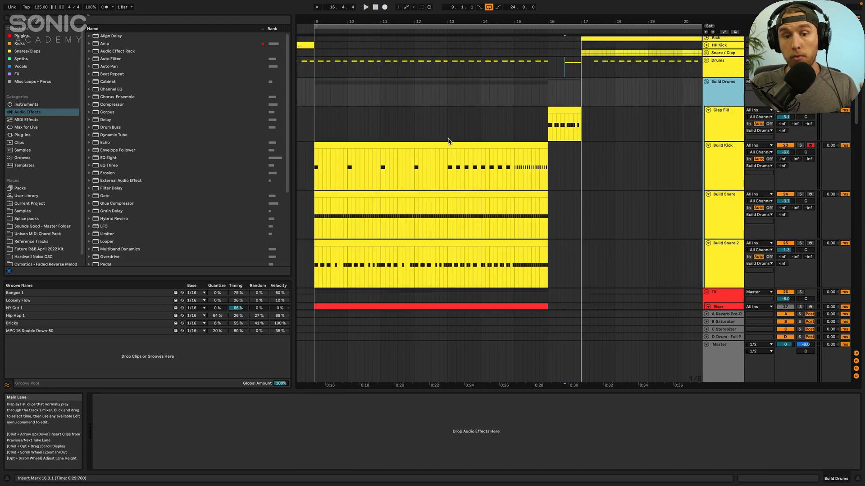
Step: Solo the Build Kick track and play its clip from bar 9
left_click(315, 129)
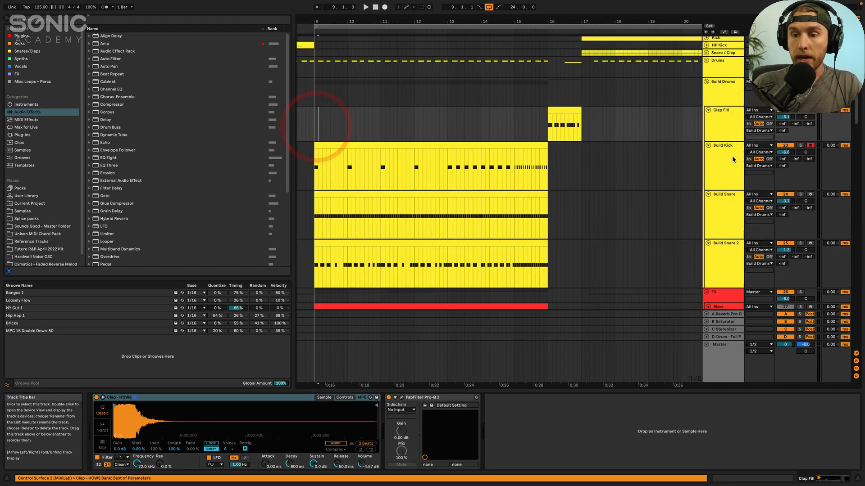
left_click(396, 145)
key("space")
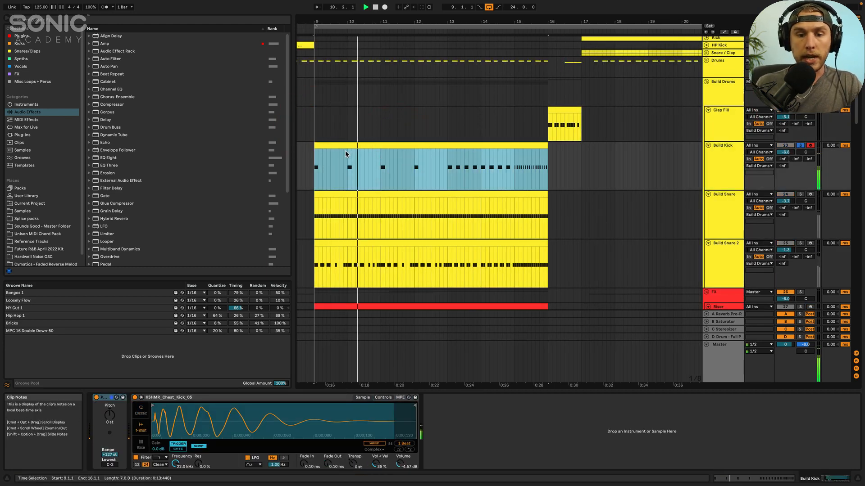
left_click(451, 175)
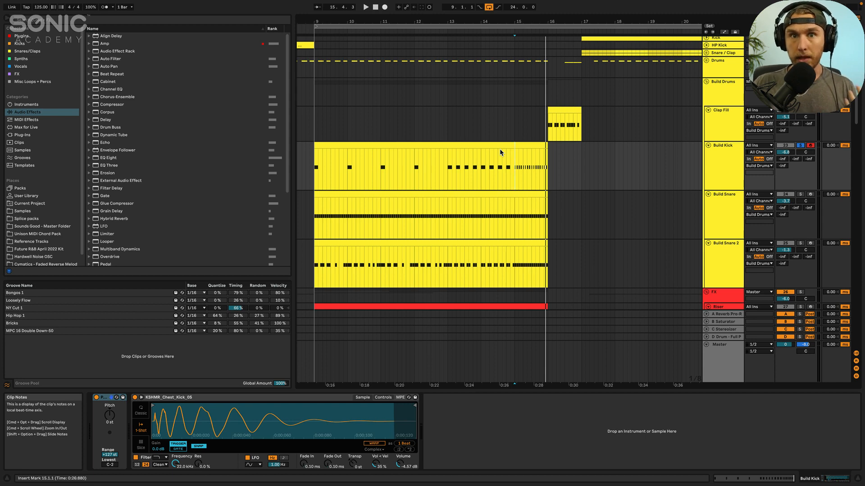
Step: Open the Build Snare clip and examine its MIDI notes and pitch bend envelope
double_click(518, 212)
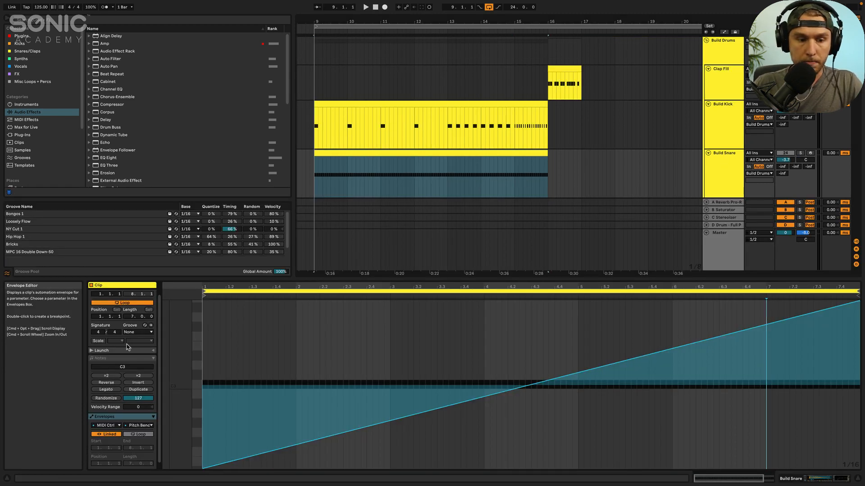
left_click(122, 358)
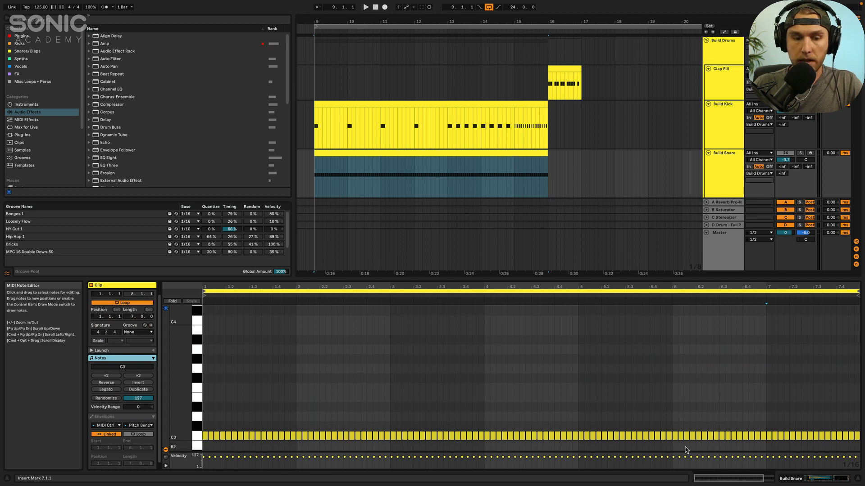
left_click(112, 417)
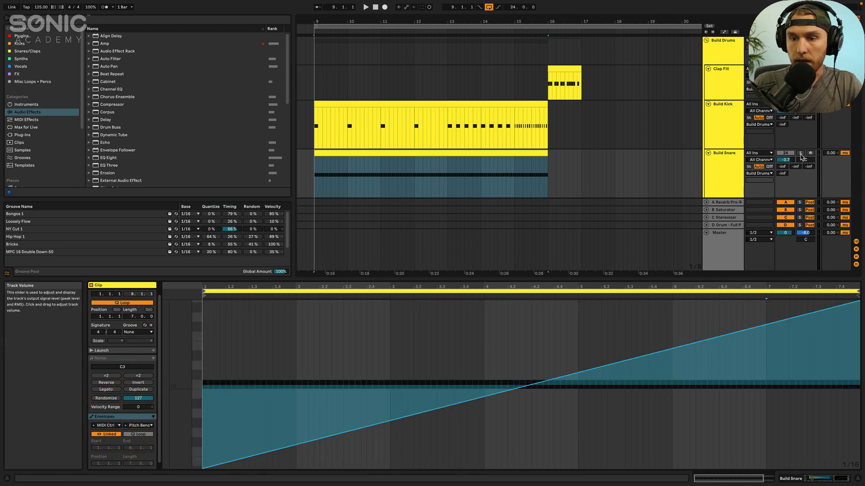
Step: Solo the Build Snare track and play it from bar 9 with its sampler and EQ Eight devices in view
left_click(799, 152)
left_click(724, 175)
key("space")
left_click(726, 175)
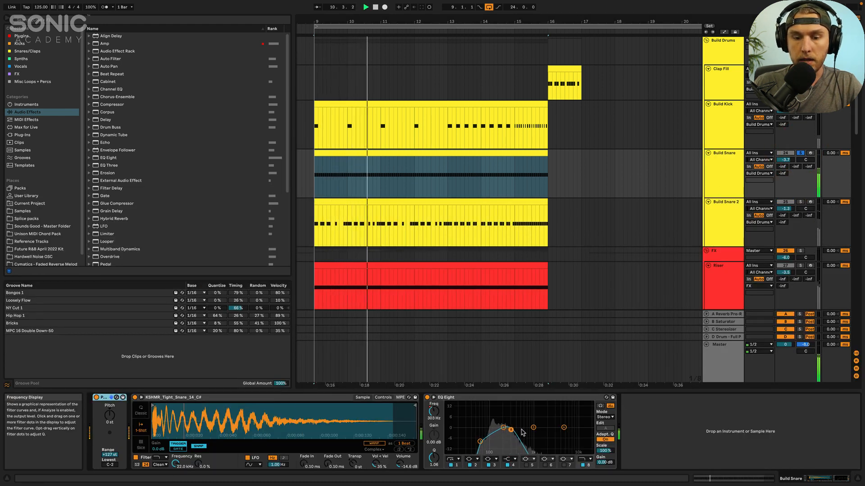
left_click_drag(506, 428, 522, 430)
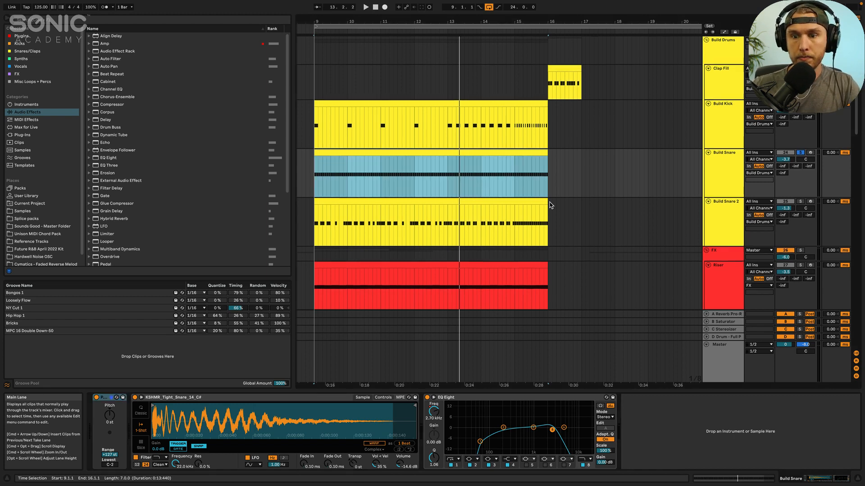
Step: Solo the Build Snare 2 track, play it from bar 9 and open its clip to examine the MIDI notes
left_click(721, 217)
left_click(800, 202)
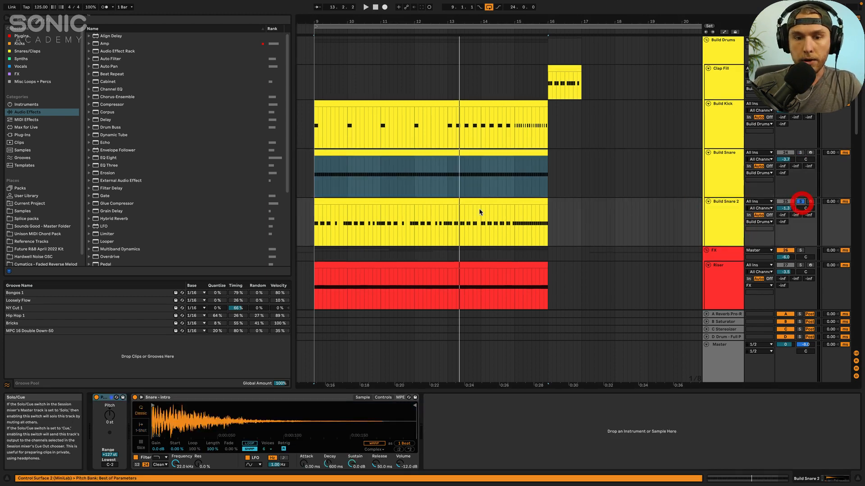
left_click(340, 202)
key("space")
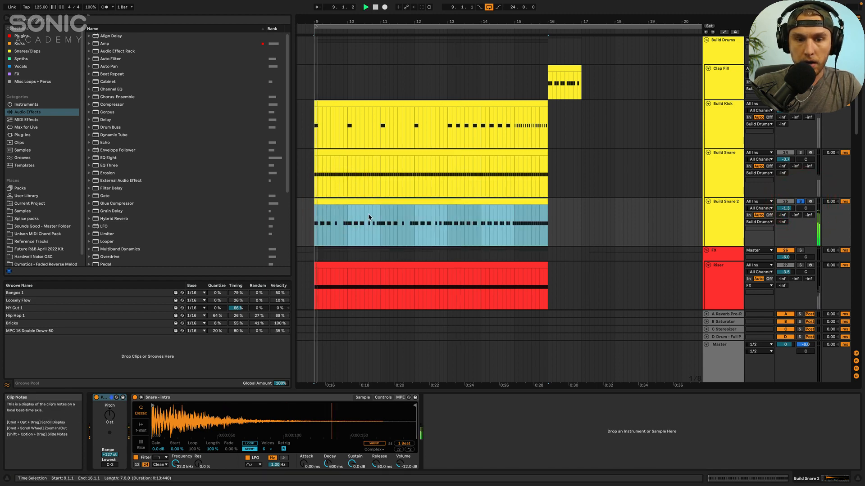
double_click(366, 203)
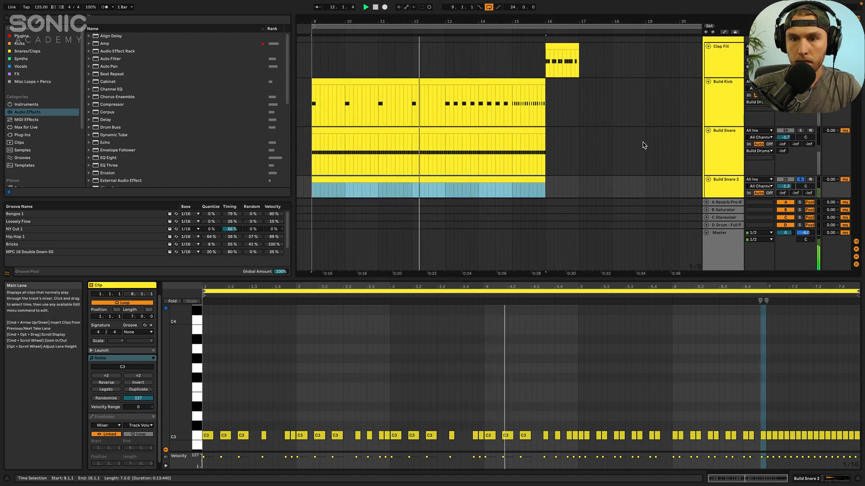
Step: Play the full build from bar 9 without solo, and examine the Clap Fill clip's notes and groove setting
scroll(644, 143, "up", 4)
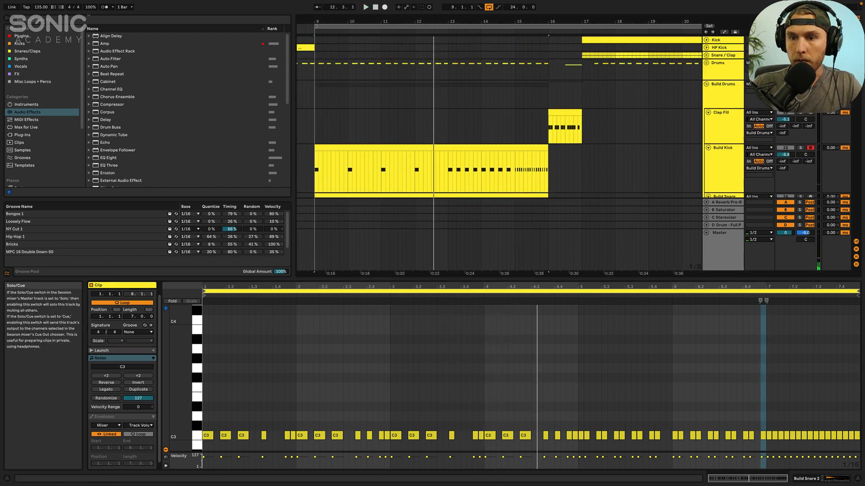
key("space")
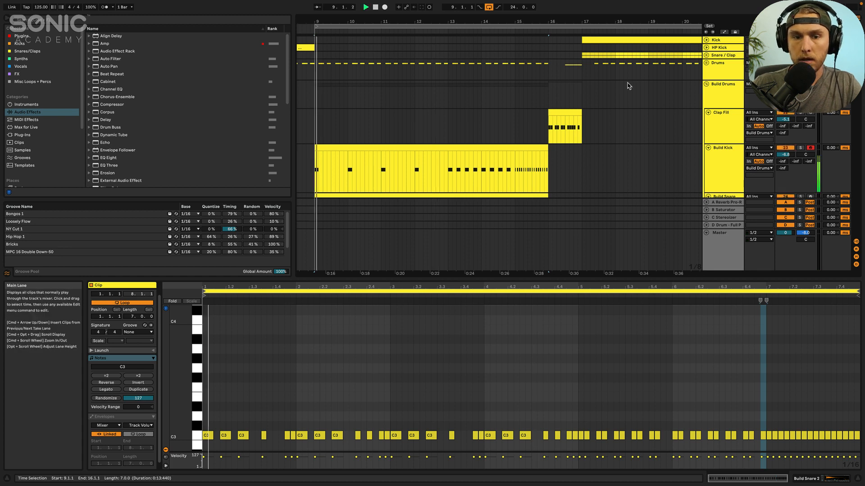
left_click(449, 98)
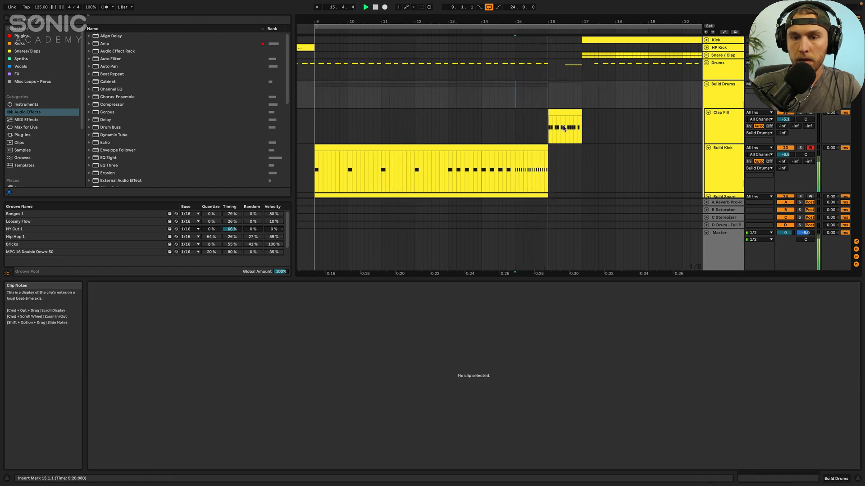
key("space")
left_click(569, 113)
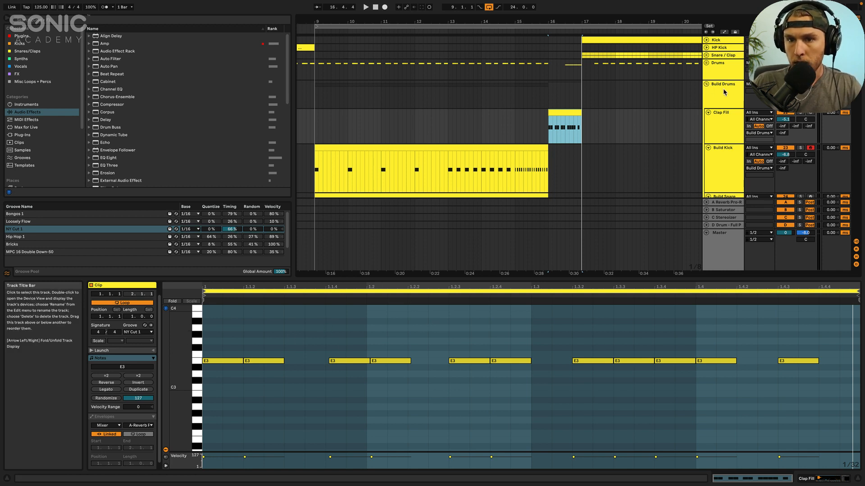
Step: Examine the Riser clip's pitch bend envelope and the settings of the track's Serum instrument, closing the plugin window when finished
scroll(723, 89, "down", 5)
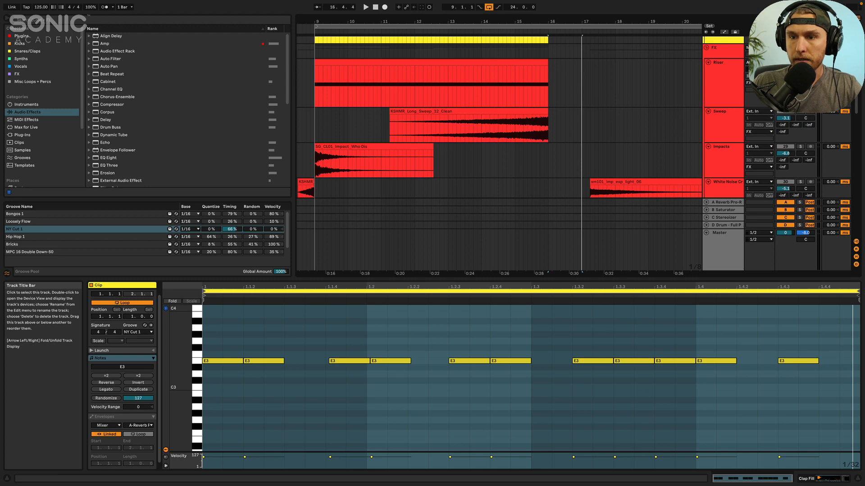
left_click(373, 60)
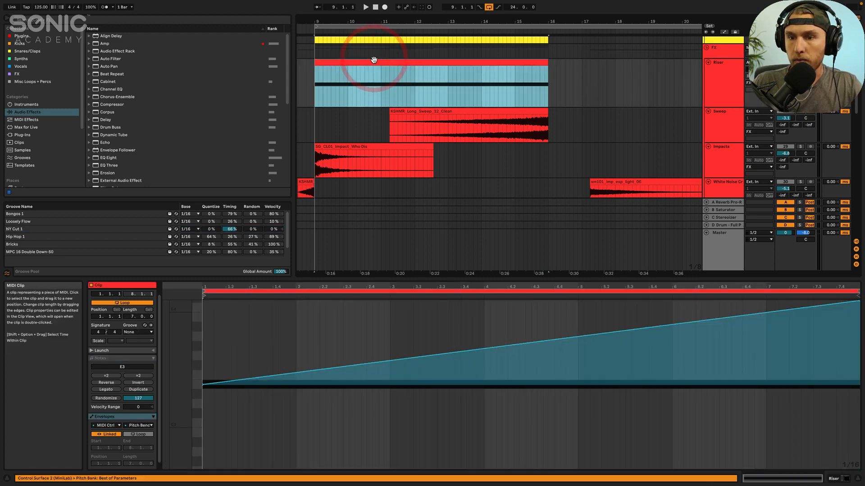
left_click(713, 72)
left_click(714, 74)
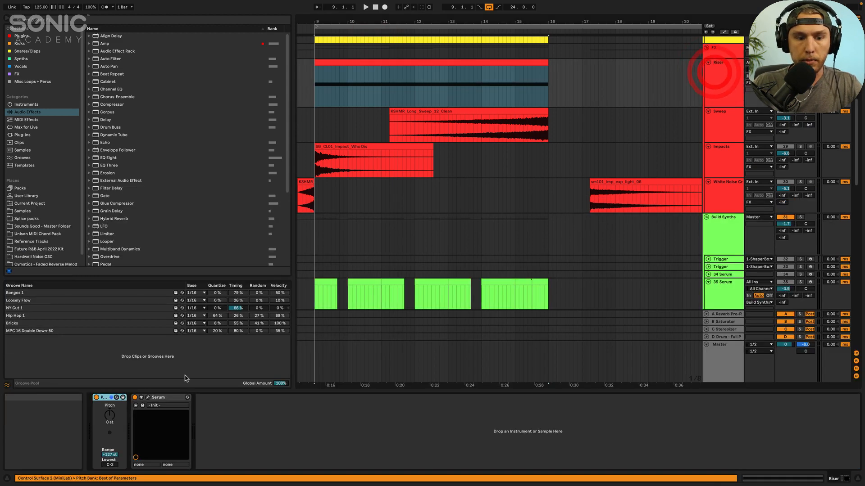
left_click(148, 397)
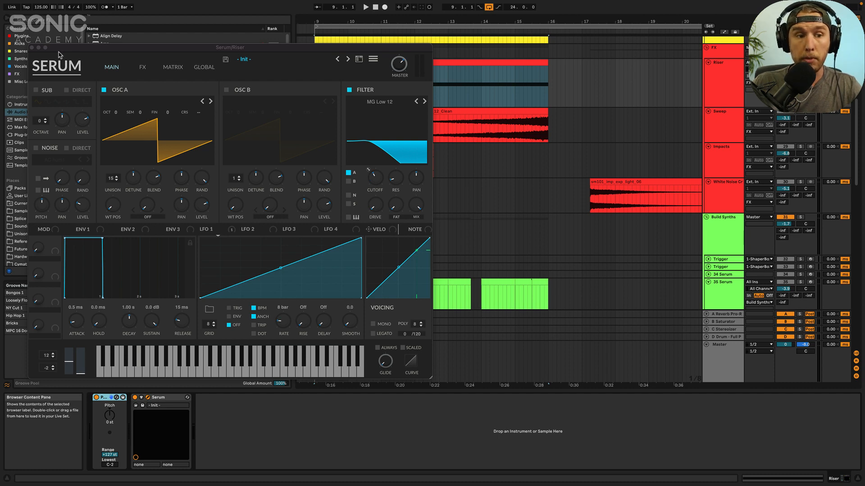
left_click(31, 48)
Step: Play the soloed Riser track from bar 9, then stop playback
key("space")
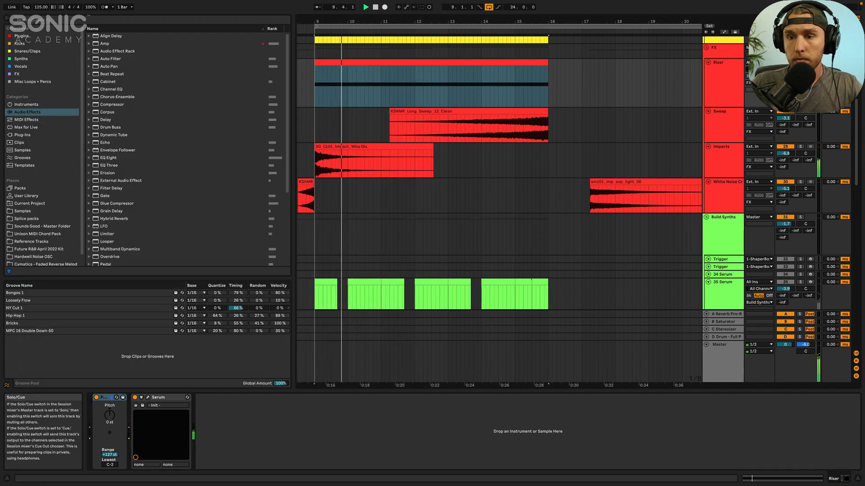
left_click(448, 91)
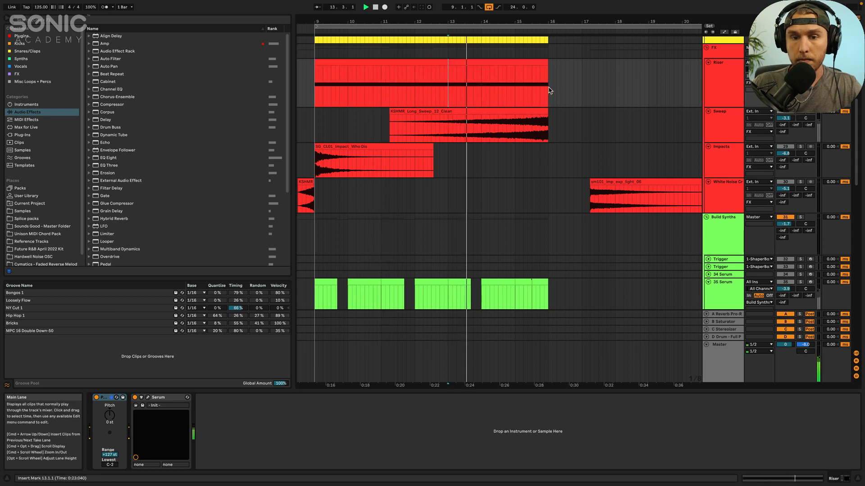
key("space")
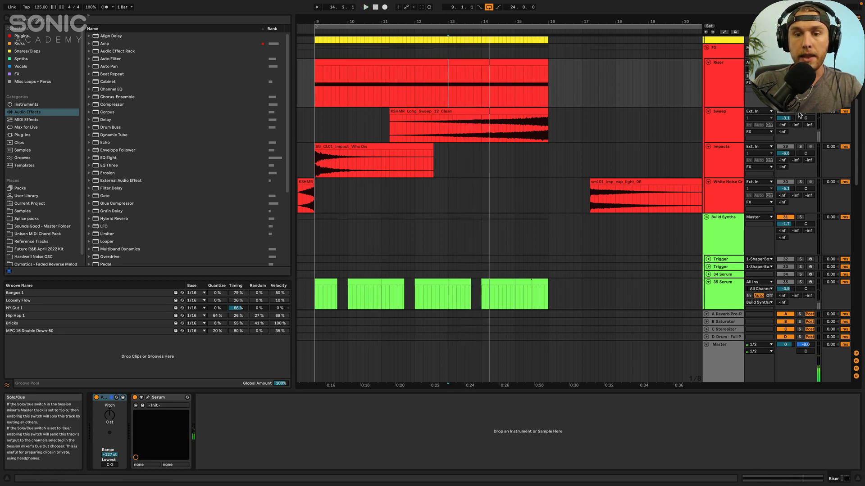
Step: Play the soloed Sweep track from mark 12.4.1
left_click(441, 129)
key("space")
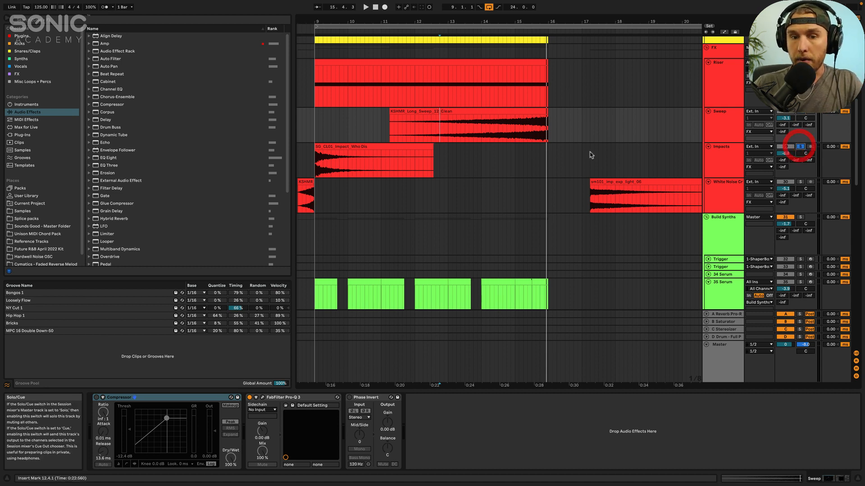
Step: Solo the Impacts track and play its impact clip from bar 9
scroll(590, 154, "left", 3)
scroll(591, 155, "down", 1)
left_click(380, 138)
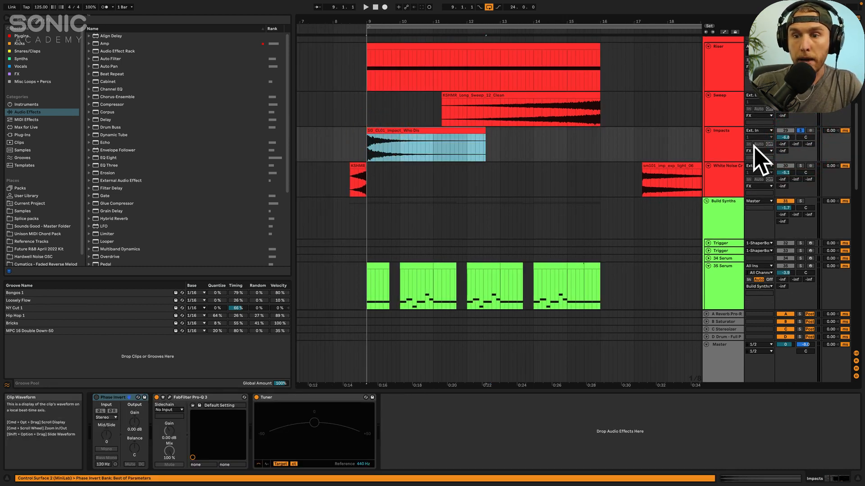
key("space")
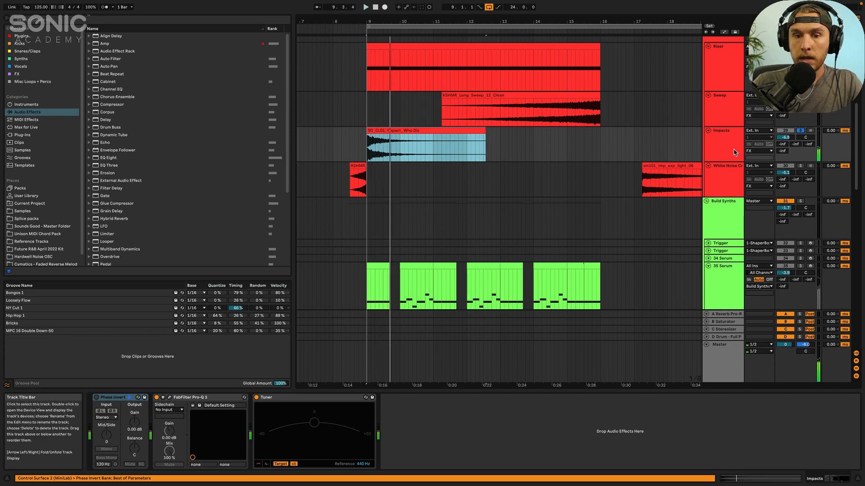
Step: Solo the White Noise Crash track alongside Impacts and play both from 8.3.1, then stop playback
left_click(716, 150)
left_click(359, 179)
key("space")
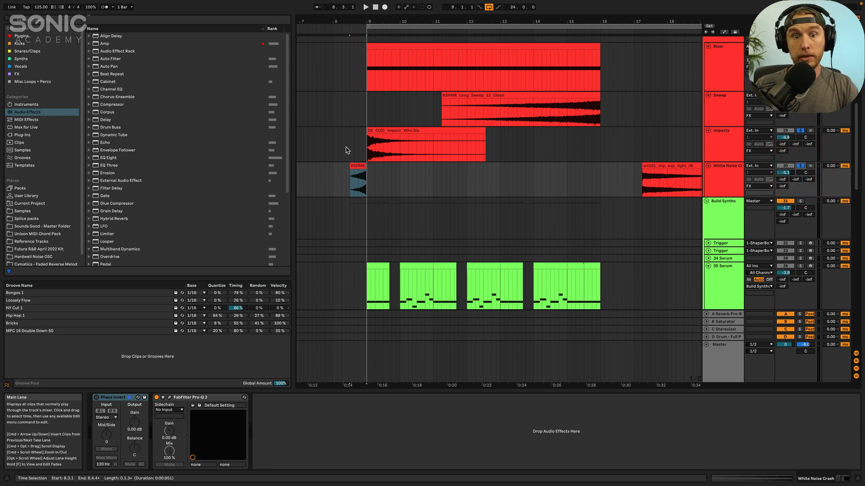
key("space")
left_click(500, 145)
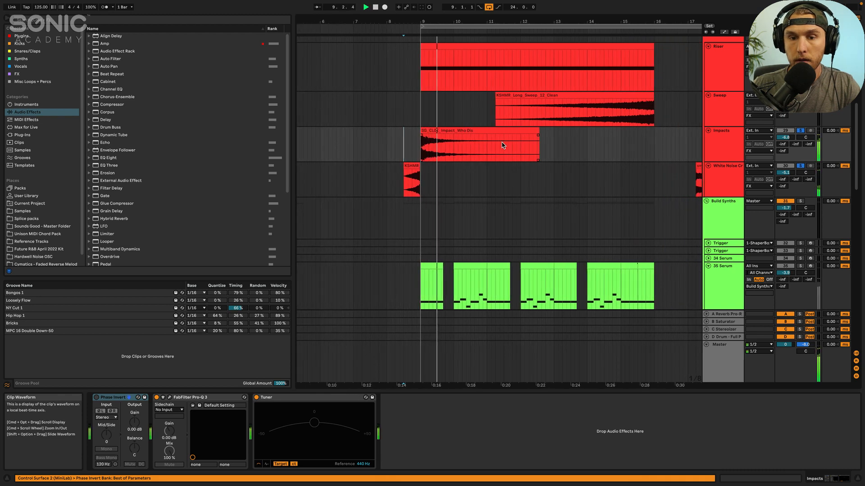
key("space")
Step: Solo the Build Drums and FX groups and play them together from 8.3.1 to the end of the build
scroll(800, 127, "up", 5)
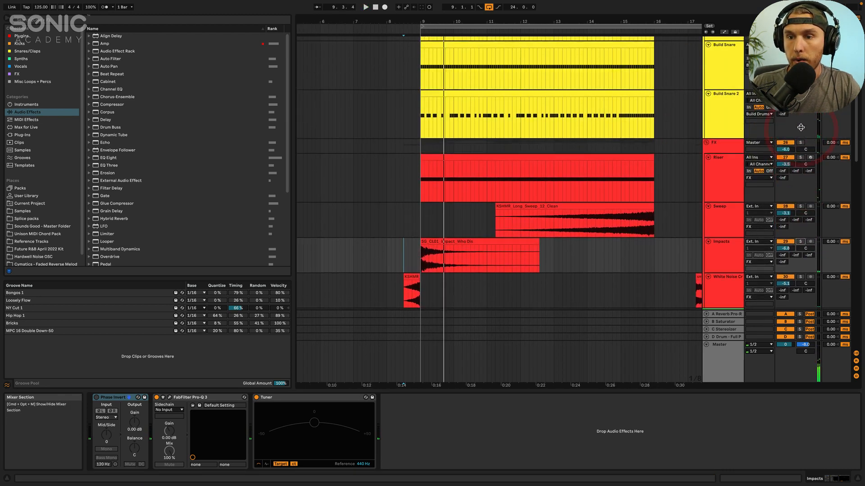
scroll(800, 127, "up", 5)
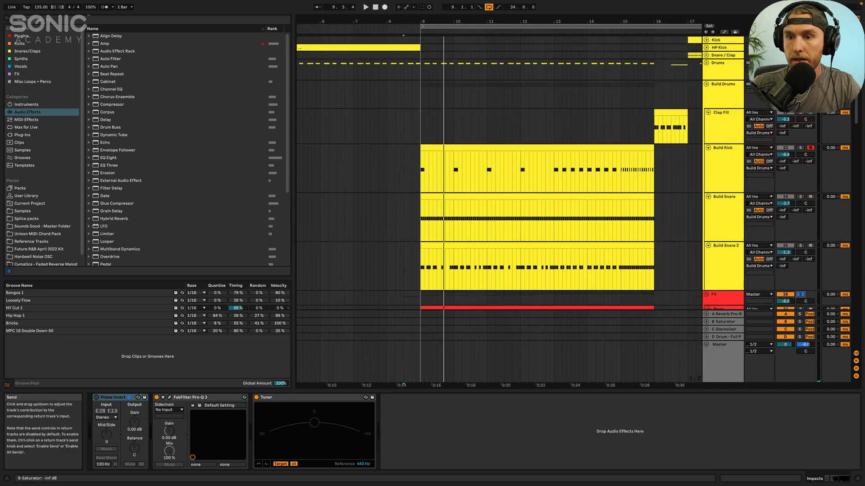
key("space")
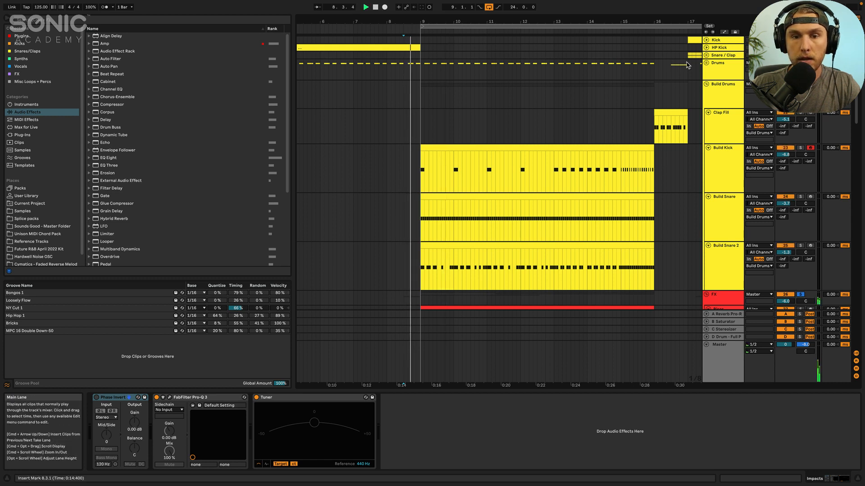
scroll(580, 113, "down", 2)
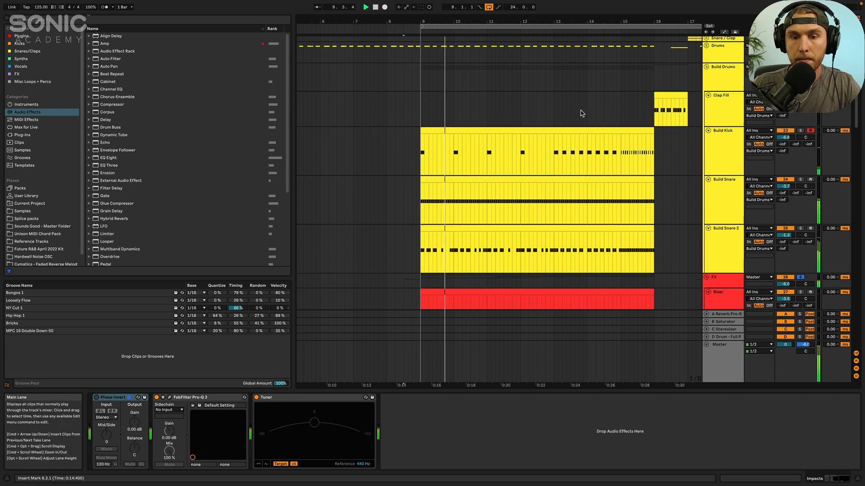
scroll(580, 113, "down", 1)
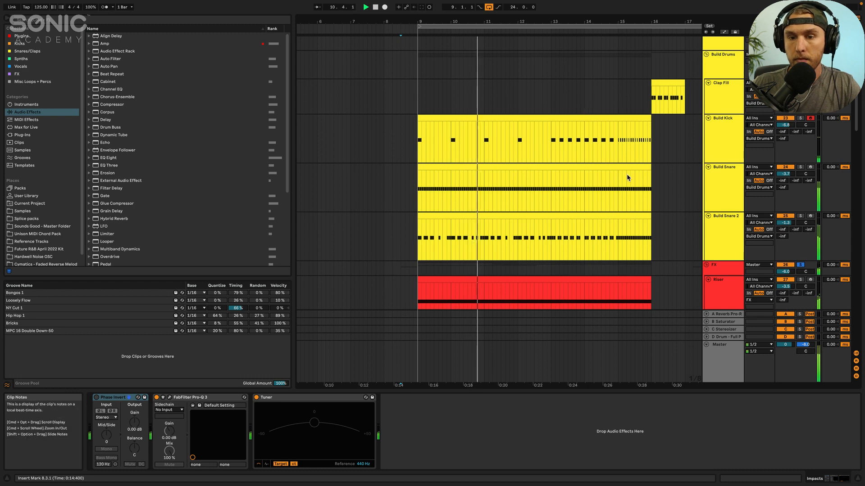
scroll(626, 174, "down", 6)
scroll(626, 174, "down", 3)
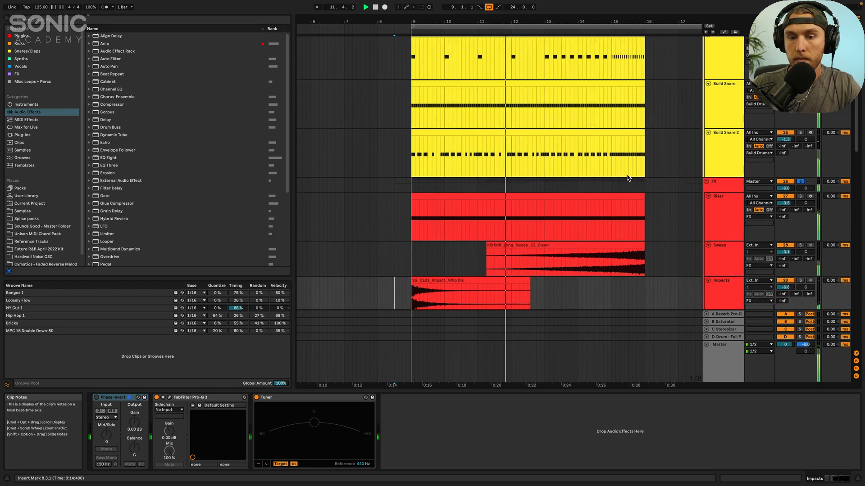
scroll(626, 176, "down", 3)
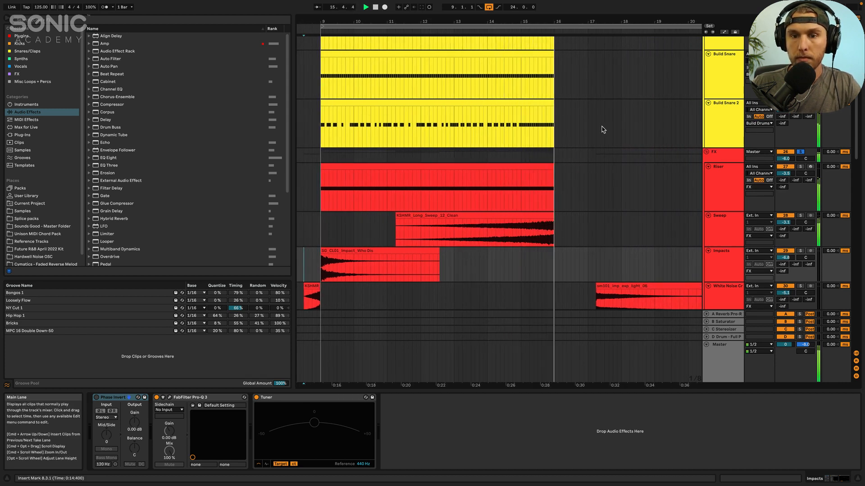
key("space")
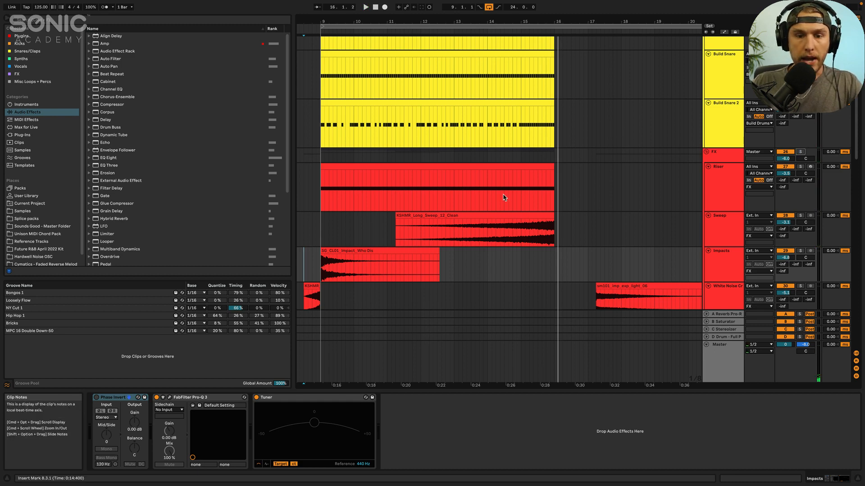
Step: Examine the device chains of the Build Synths group and its 35 Serum track
scroll(504, 195, "down", 10)
left_click(730, 211)
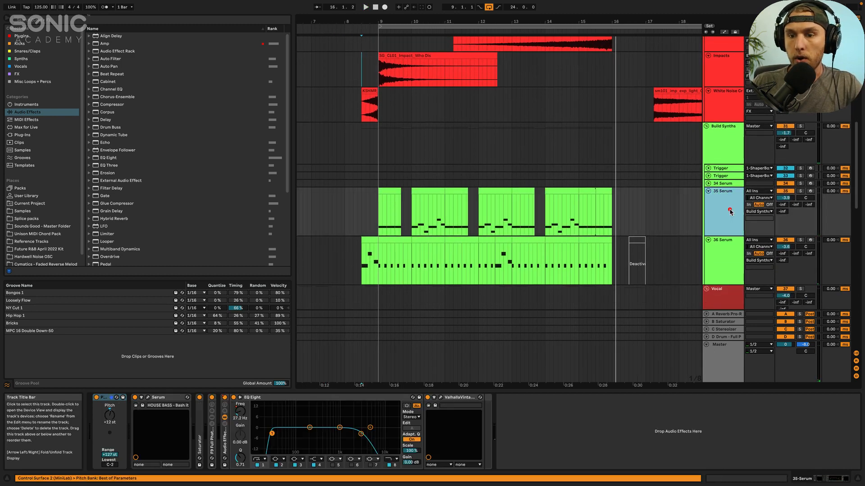
left_click(730, 139)
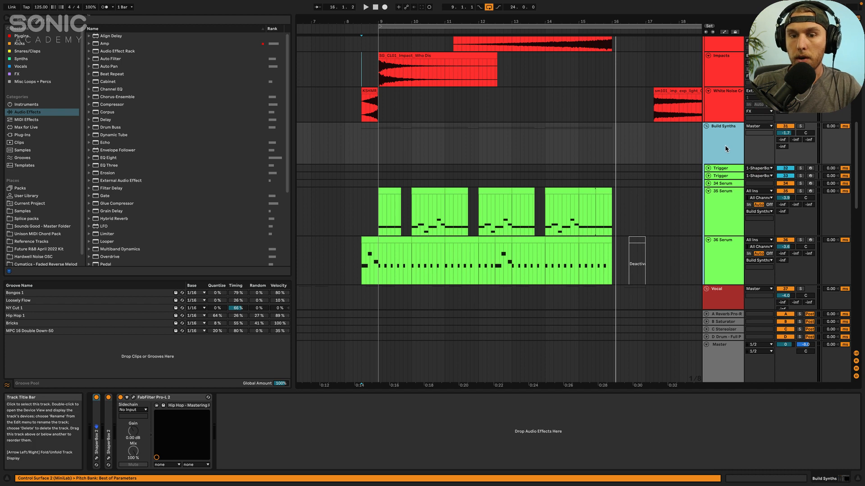
left_click(729, 203)
scroll(570, 200, "right", 1)
scroll(599, 208, "right", 1)
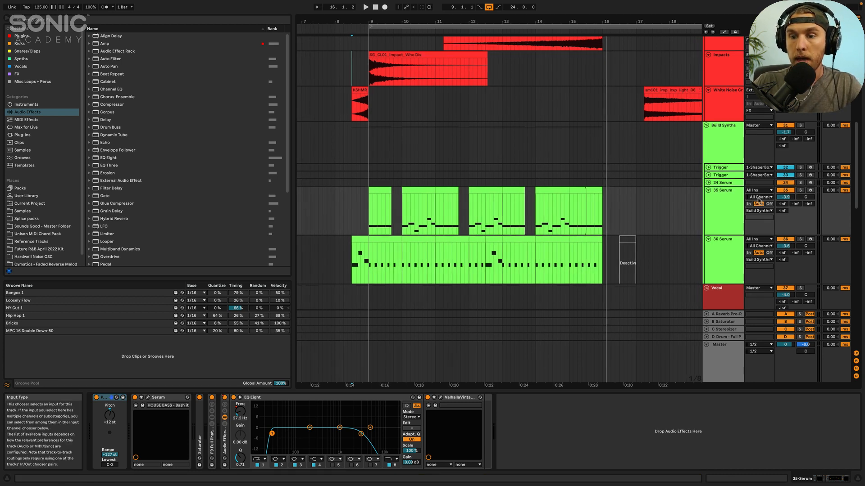
Step: Compare the 35 Serum track's automated EQ Eight curve at bar 9 and at 15.3.1
left_click(722, 209)
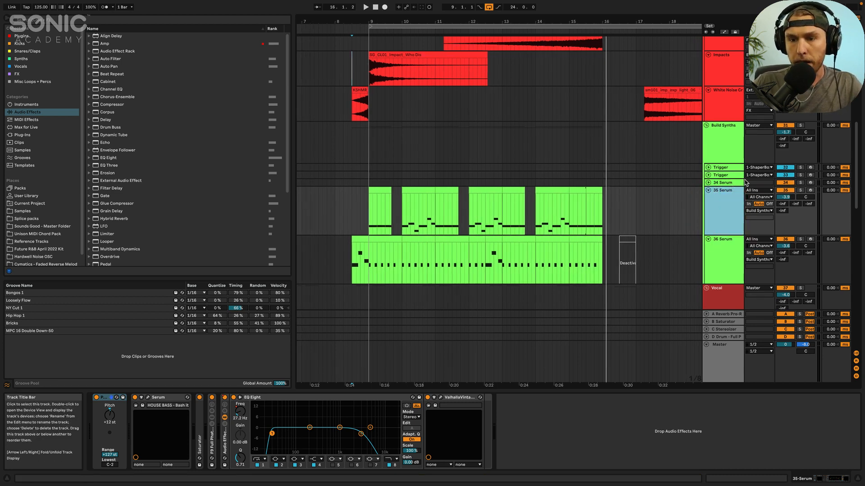
left_click(727, 199)
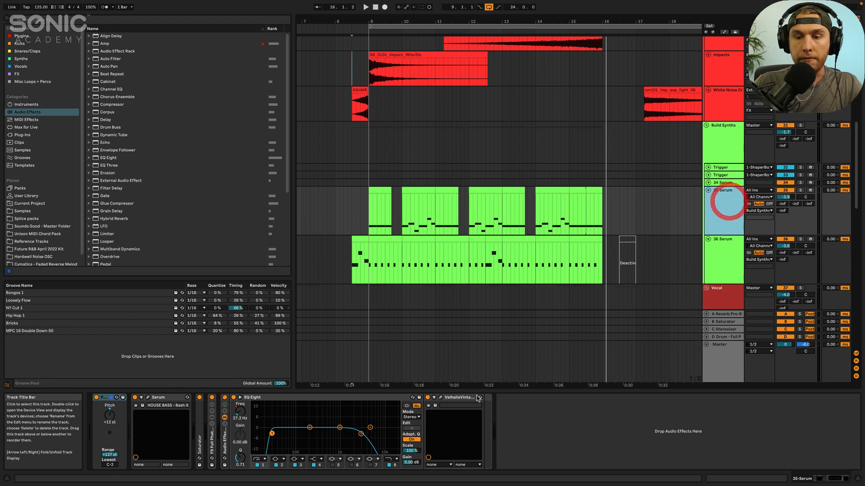
left_click(370, 215)
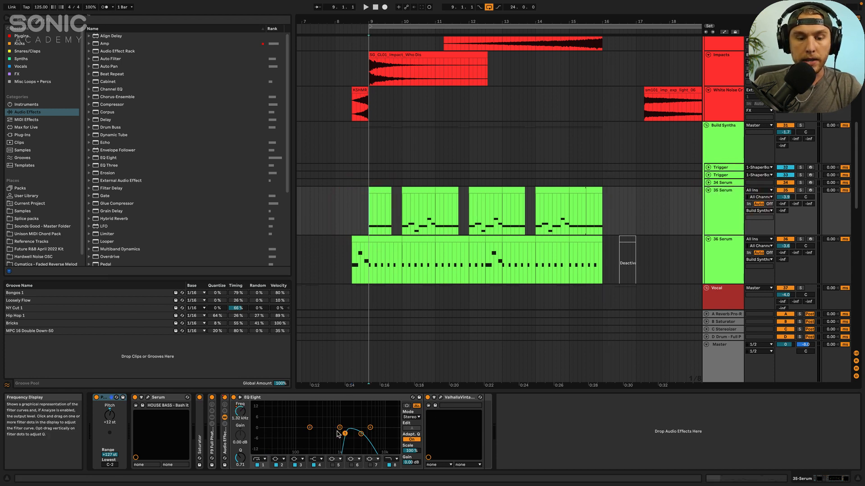
left_click(591, 190)
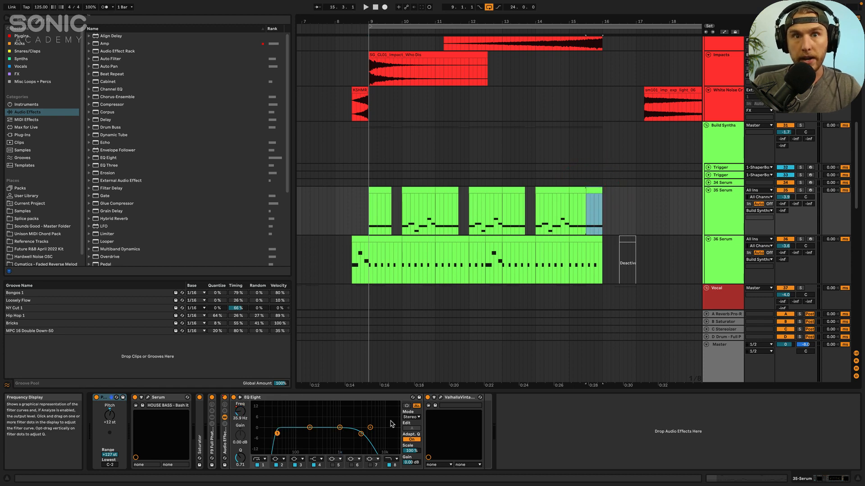
Step: Open ValhallaVintageVerb on the 35 Serum track and show the reverb's Mix automation in the arrangement
left_click(440, 398)
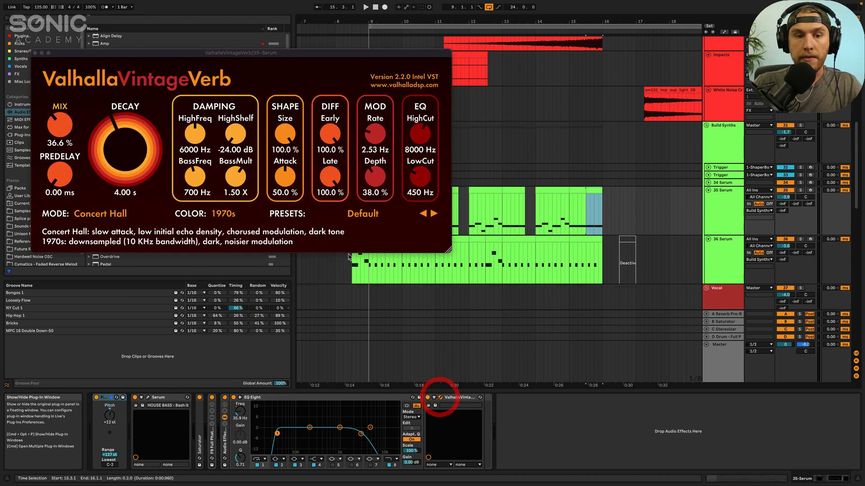
left_click(724, 209)
key("a")
scroll(541, 211, "left", 5)
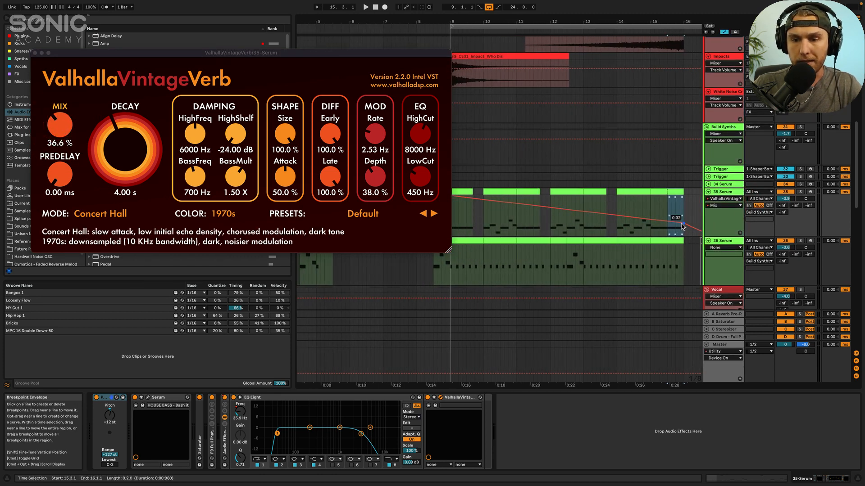
Step: Check the reverb's Mix automation at 16.1.1, and play the 35 Serum part from 9.1.3
left_click(682, 212)
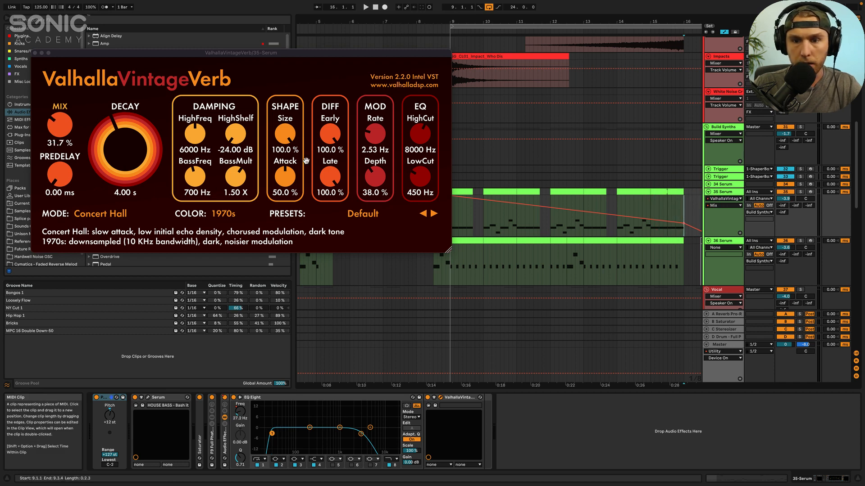
scroll(685, 208, "left", 2)
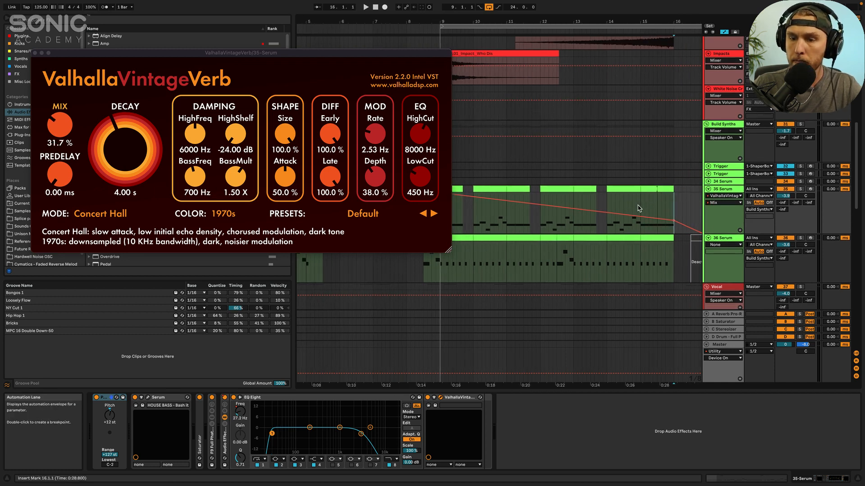
left_click(466, 218)
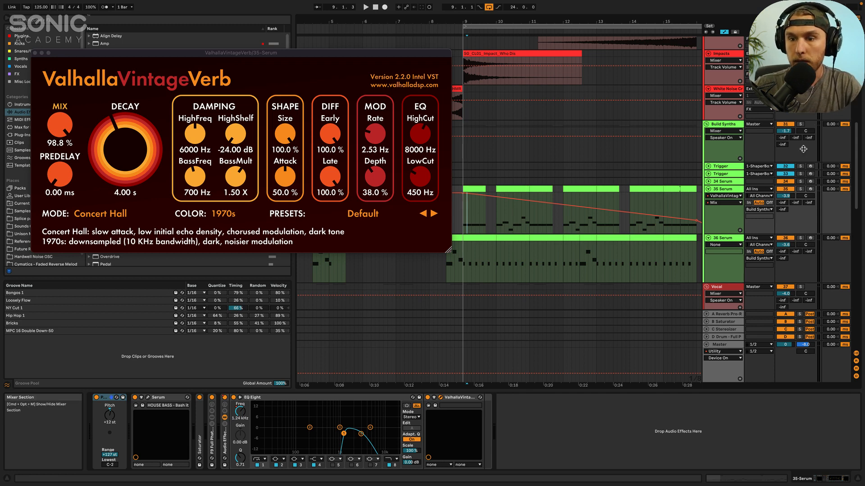
key("space")
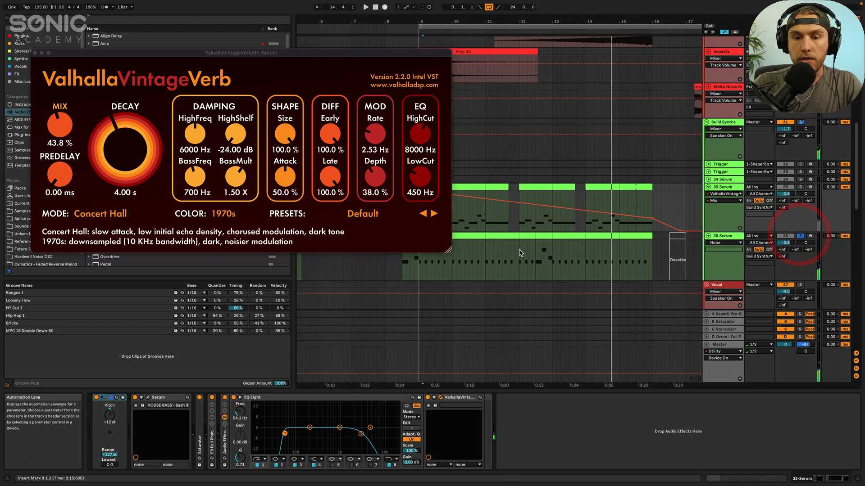
Step: Play the soloed 36 Serum track from 8.3.1 and open the MIDI notes of its bar 10 clip
scroll(476, 238, "left", 5)
left_click(476, 238)
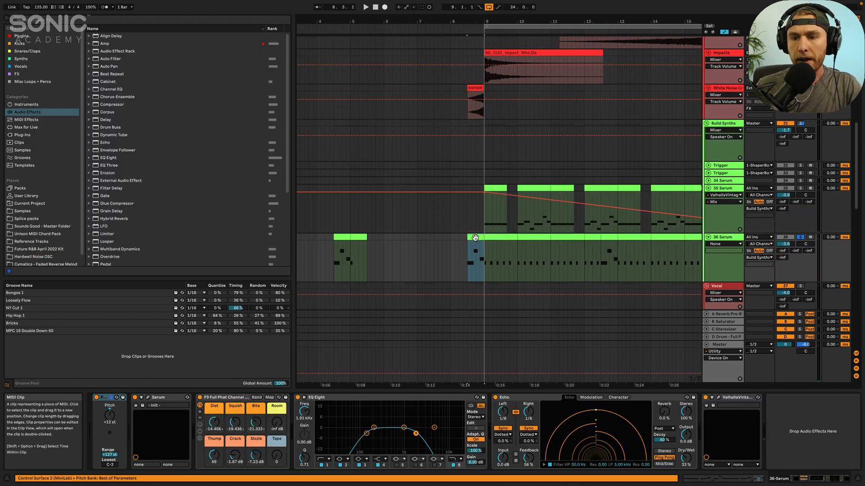
key("space")
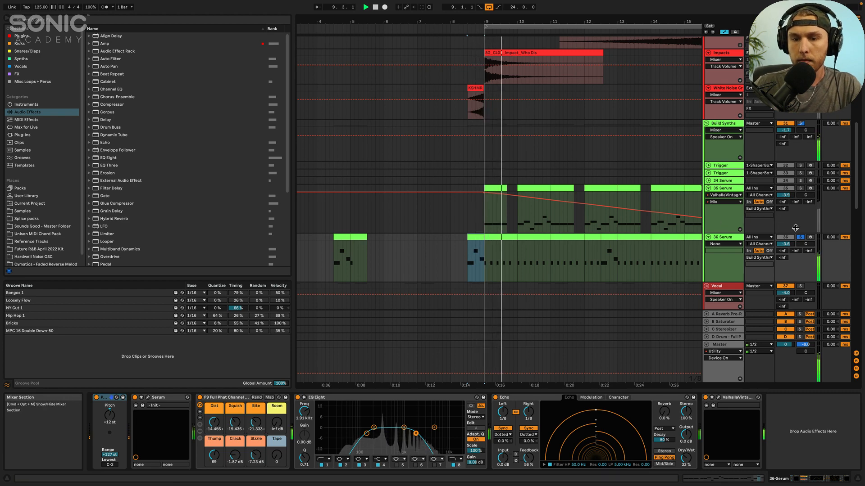
double_click(533, 240)
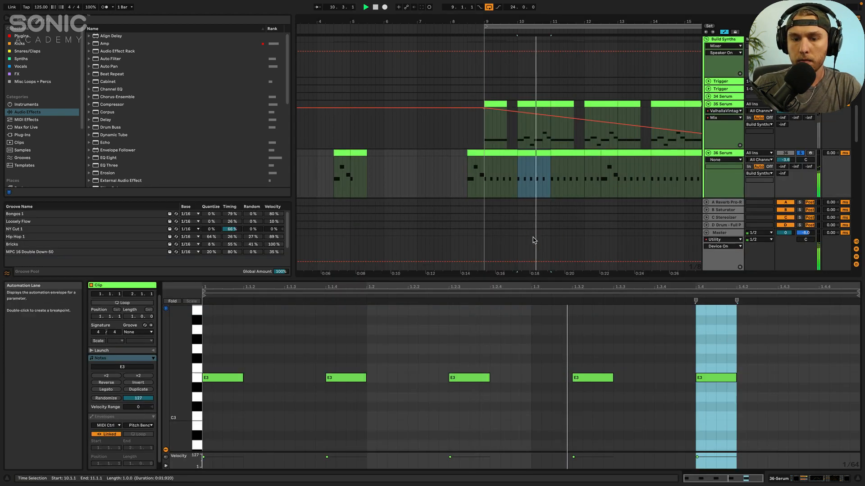
scroll(570, 162, "right", 2)
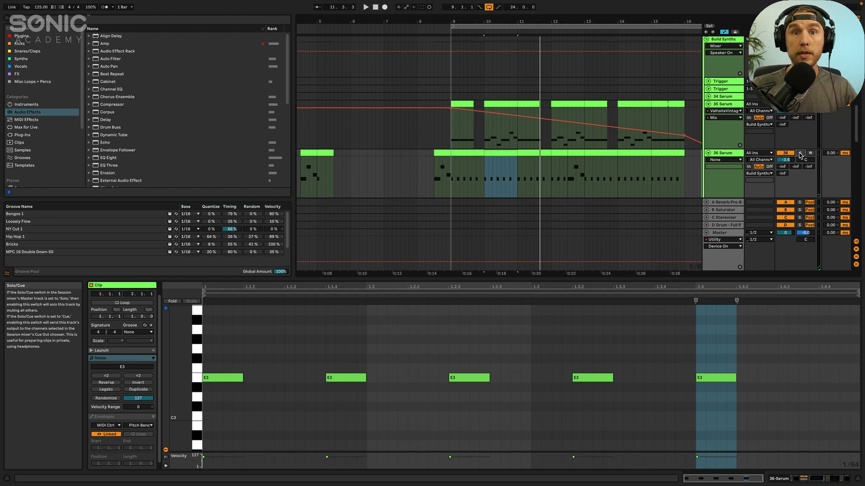
Step: Solo the 38 1_Vocal track in the Vocal group and play it from 8.3.3
scroll(799, 156, "up", 1)
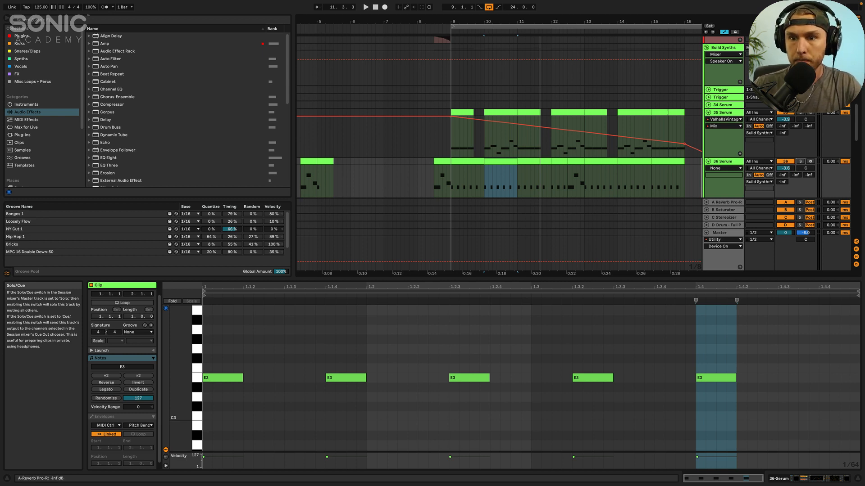
scroll(803, 163, "up", 5)
scroll(804, 163, "down", 5)
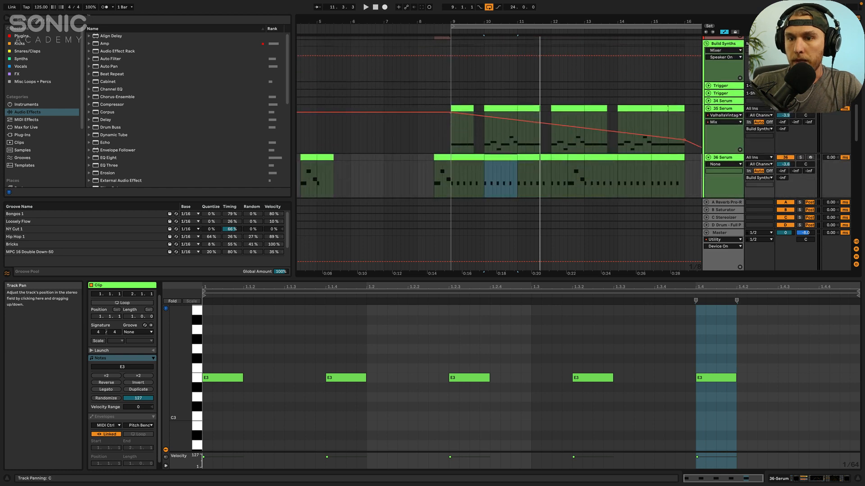
scroll(806, 144, "down", 5)
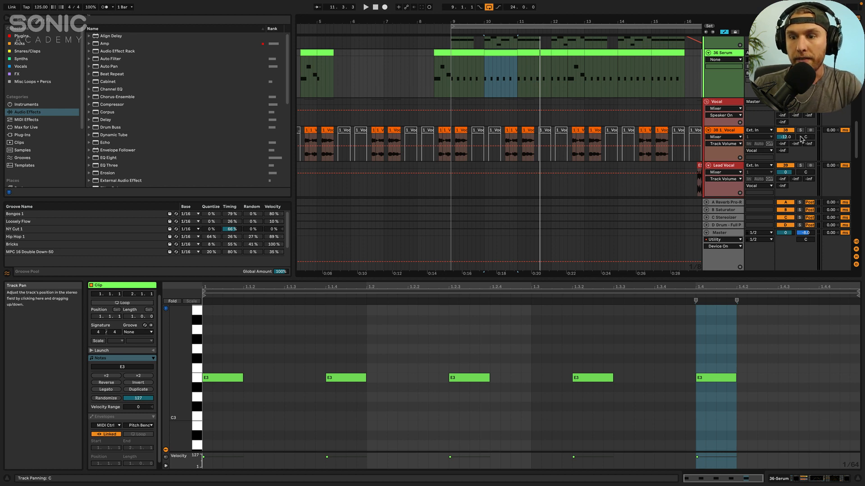
left_click(801, 130)
left_click(439, 127)
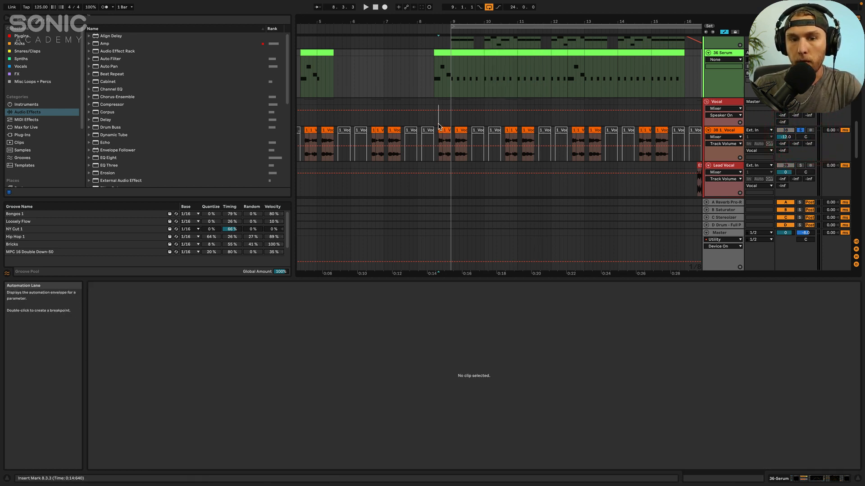
key("space")
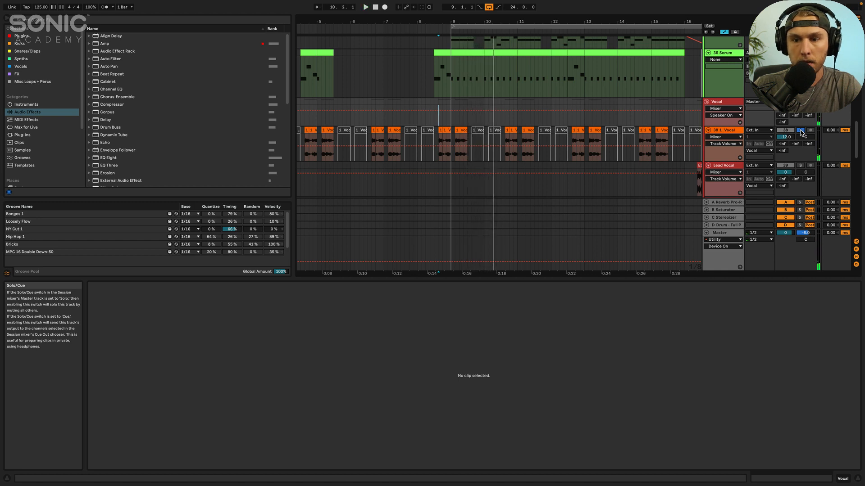
Step: Solo the Lead Vocal track instead and play its vocal cut clip near bar 16
scroll(624, 163, "right", 3)
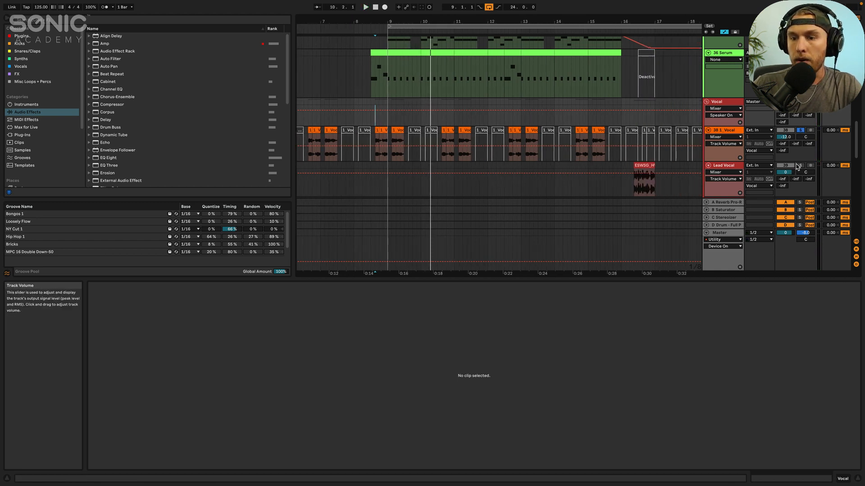
left_click(800, 165)
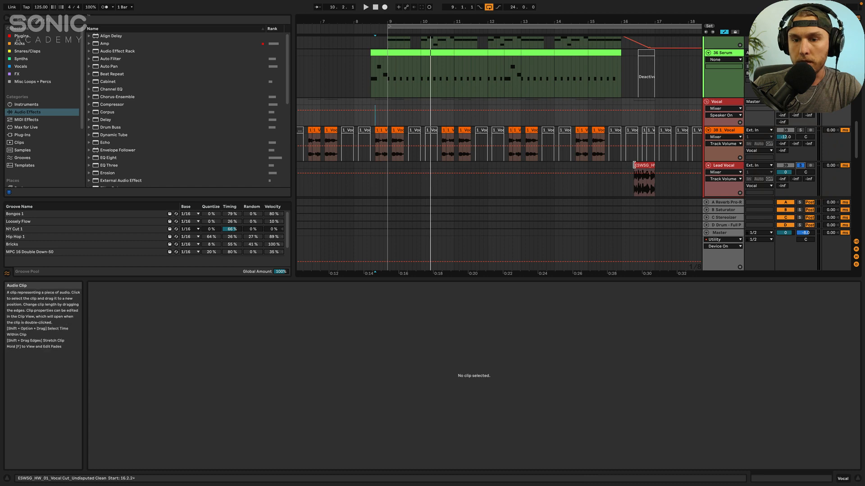
left_click(638, 166)
key("space")
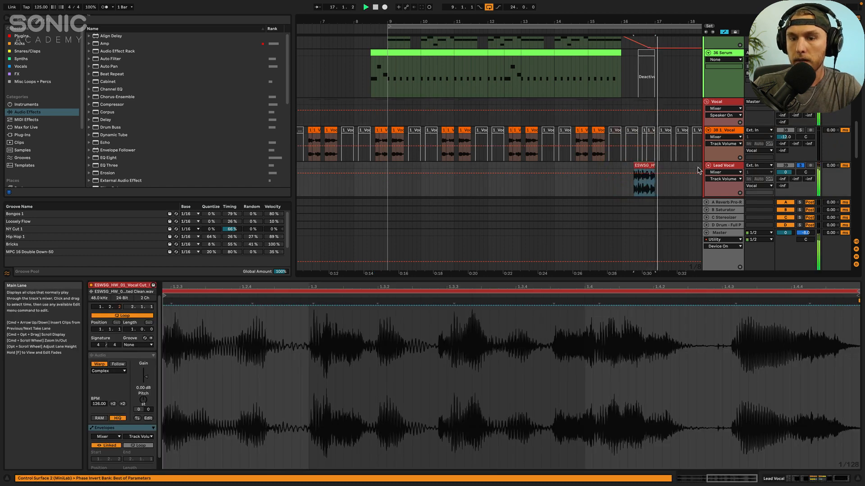
Step: Unsolo the Lead Vocal track and play the full build-up mix from 9.1.1
key("space")
left_click(800, 165)
scroll(651, 131, "up", 10)
scroll(649, 128, "up", 5)
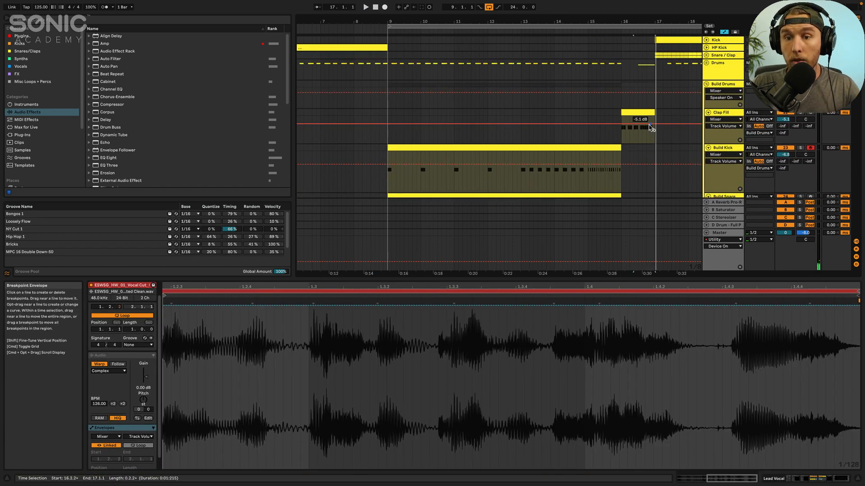
left_click(388, 43)
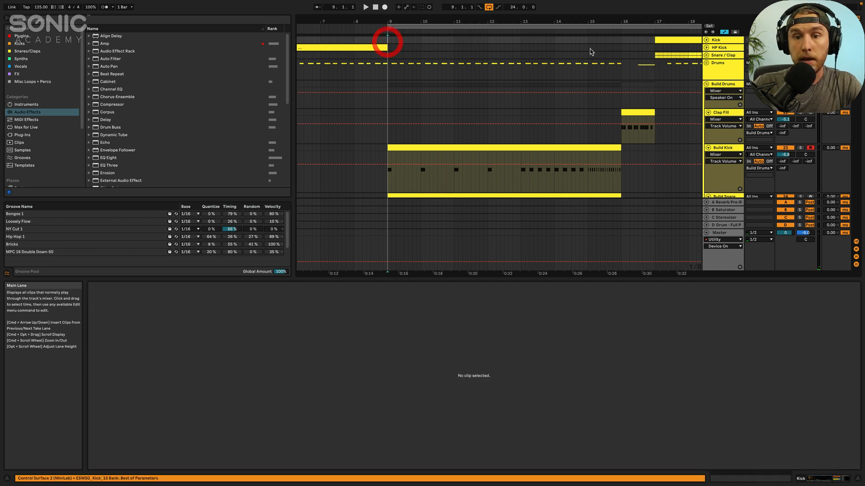
key("space")
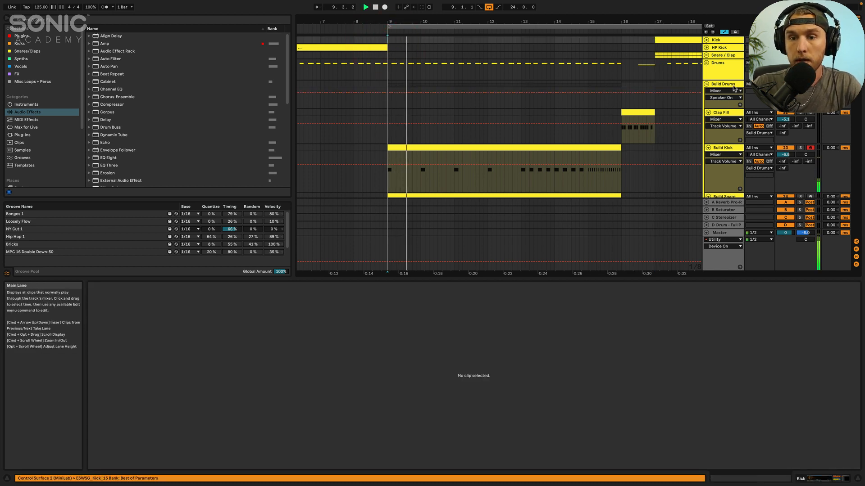
Step: Examine the build drum, FX and synth tracks while the full mix plays through the build-up and past bar 17
scroll(644, 92, "down", 8)
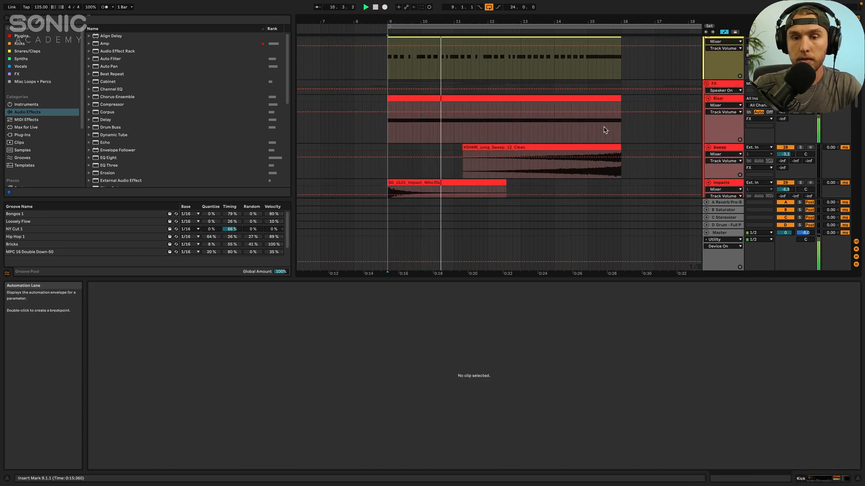
scroll(604, 130, "down", 5)
scroll(606, 126, "down", 6)
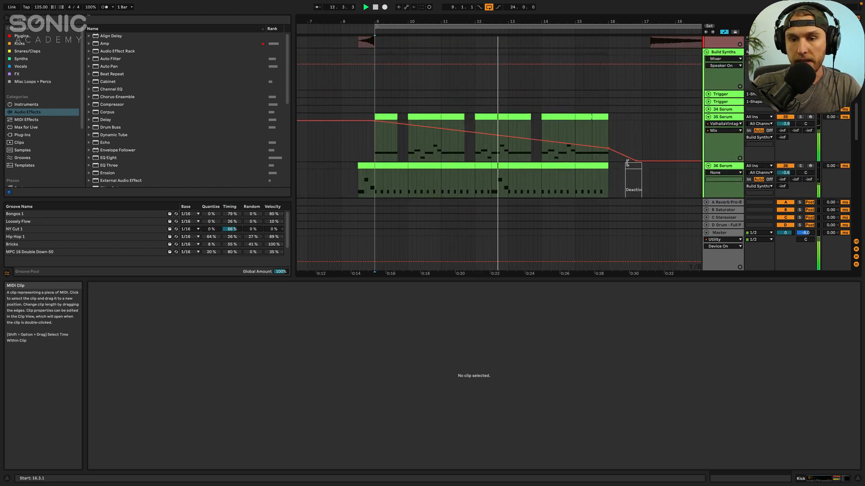
scroll(620, 147, "up", 5)
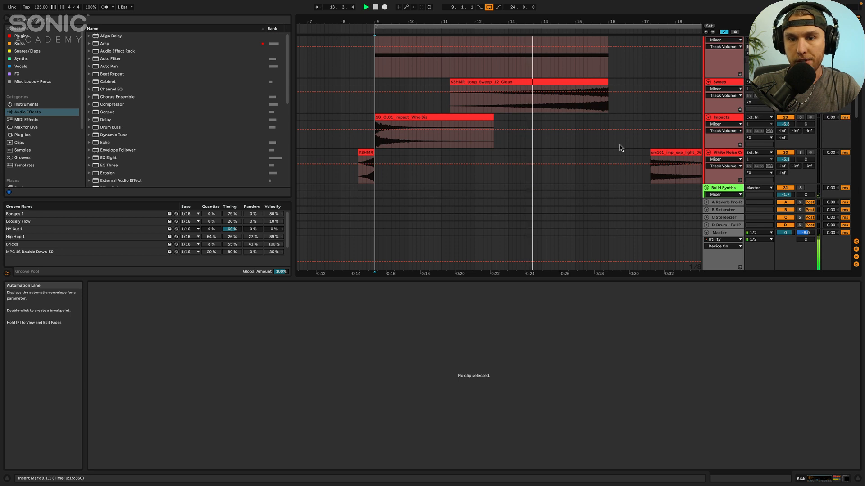
scroll(621, 148, "up", 6)
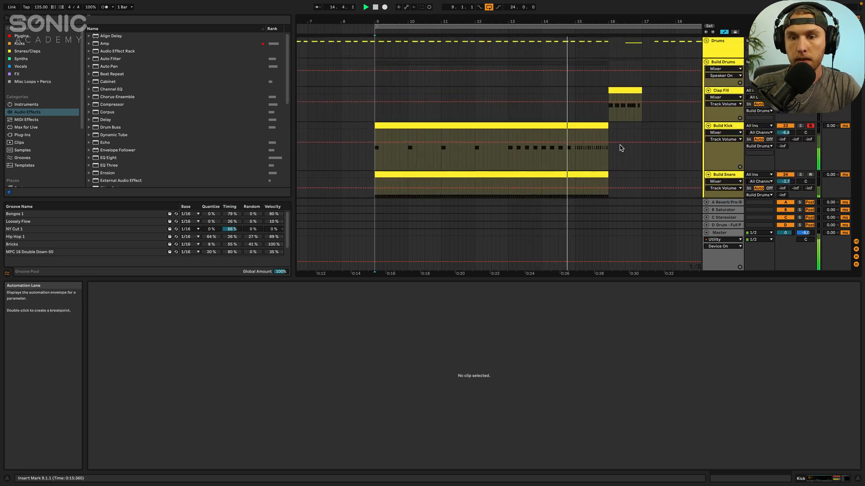
scroll(621, 148, "up", 1)
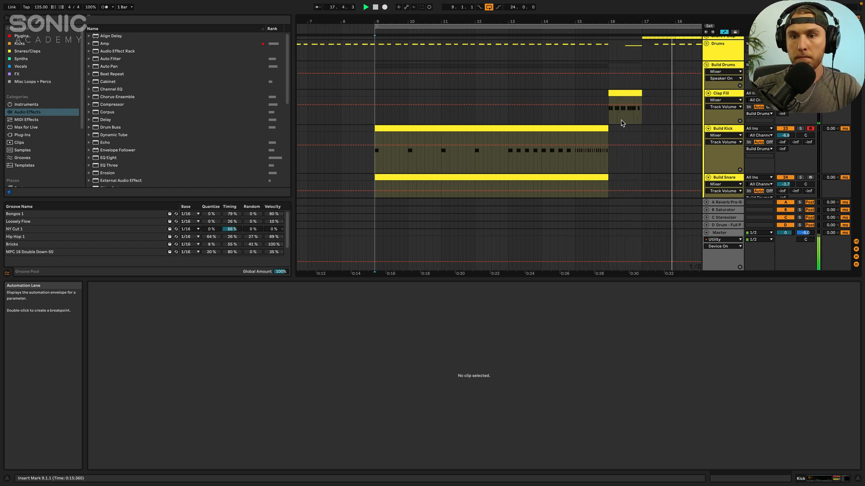
scroll(621, 122, "down", 4)
scroll(622, 123, "down", 12)
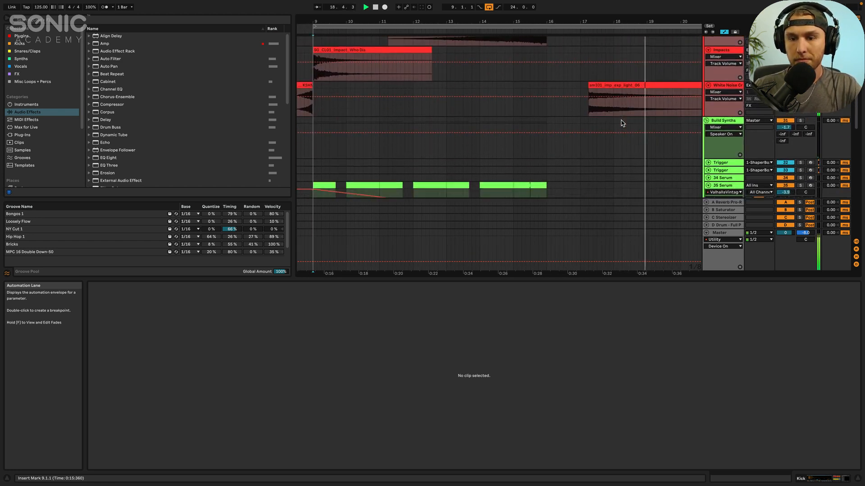